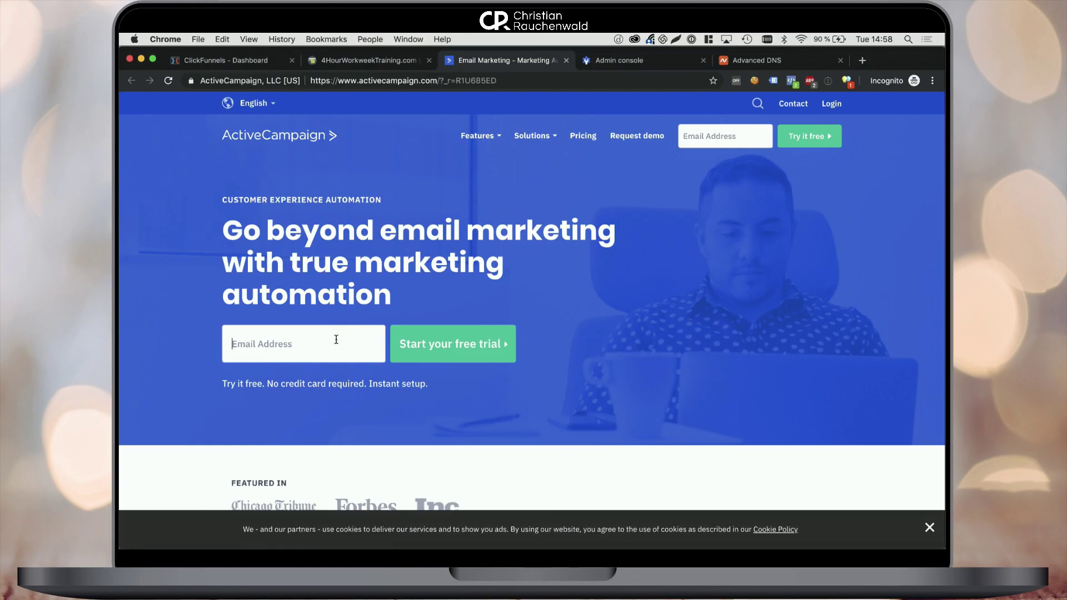
Start the free trial with the sign-up email address and enter the account holder's full name
left_click(336, 341)
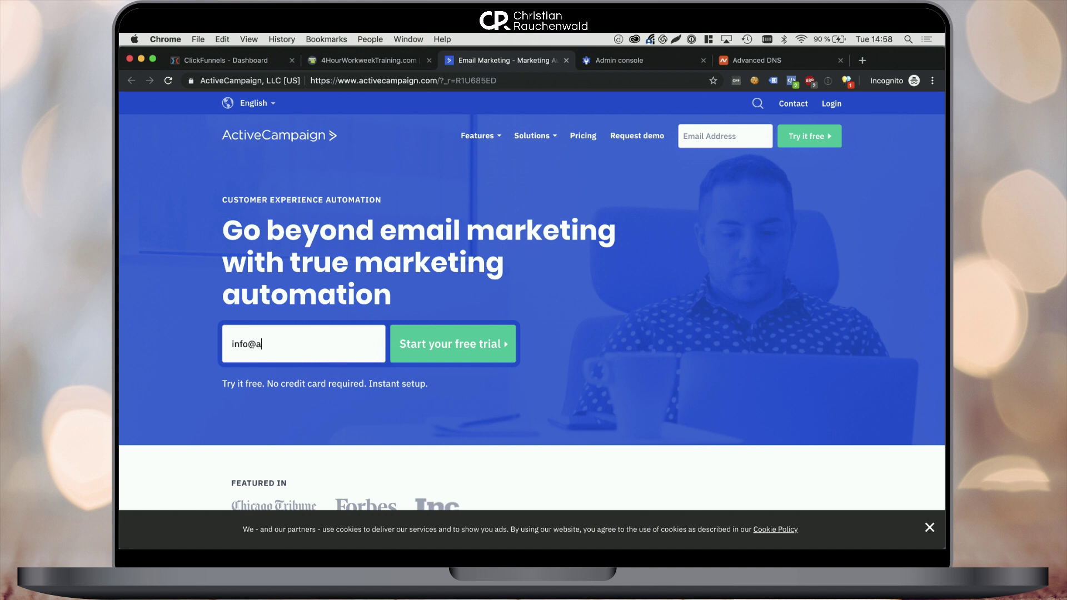
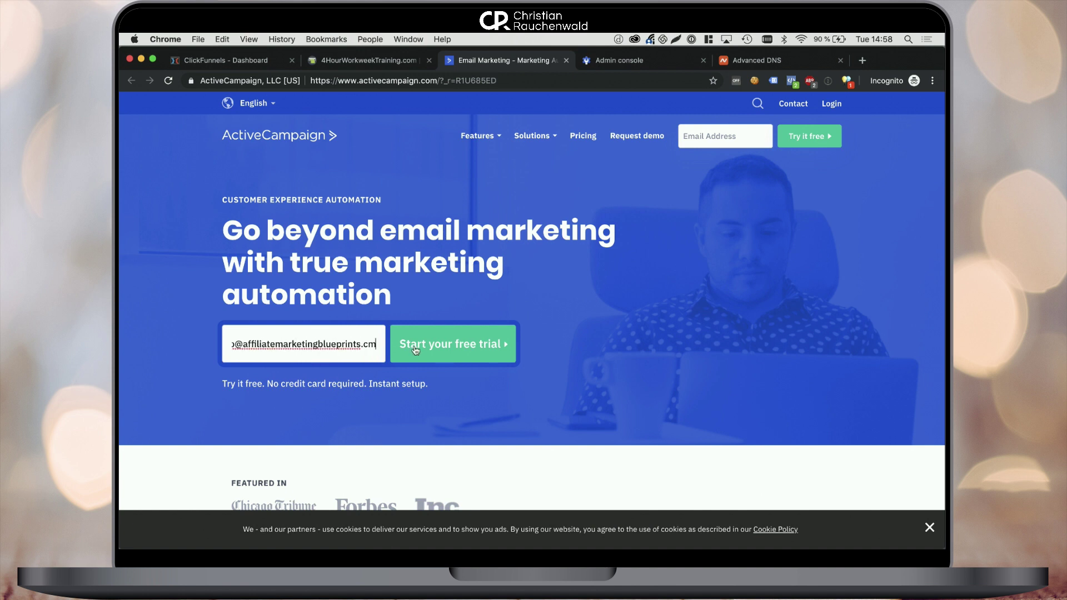
left_click(415, 349)
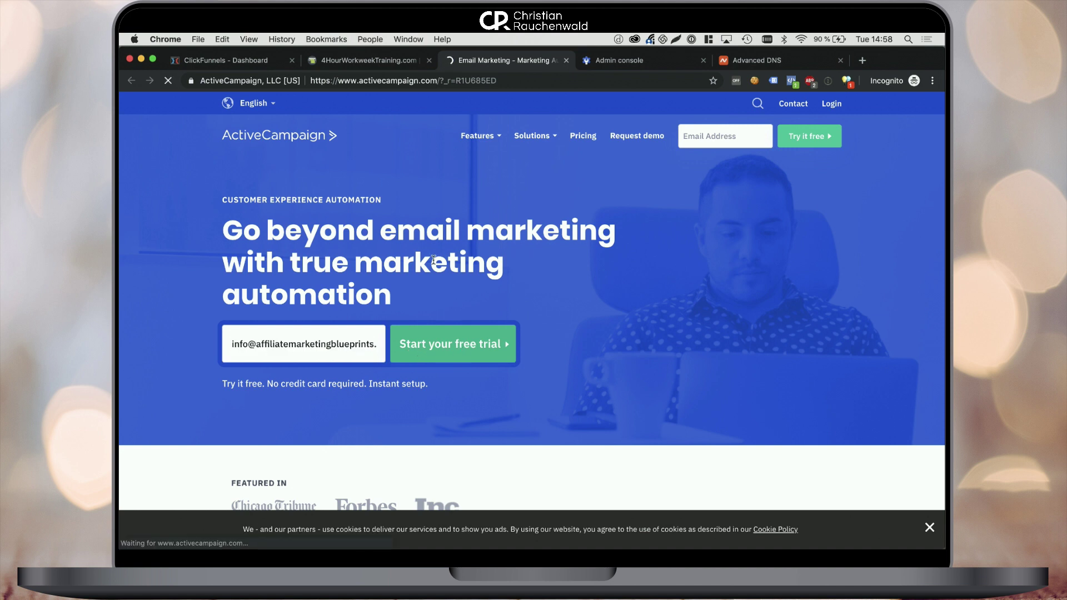
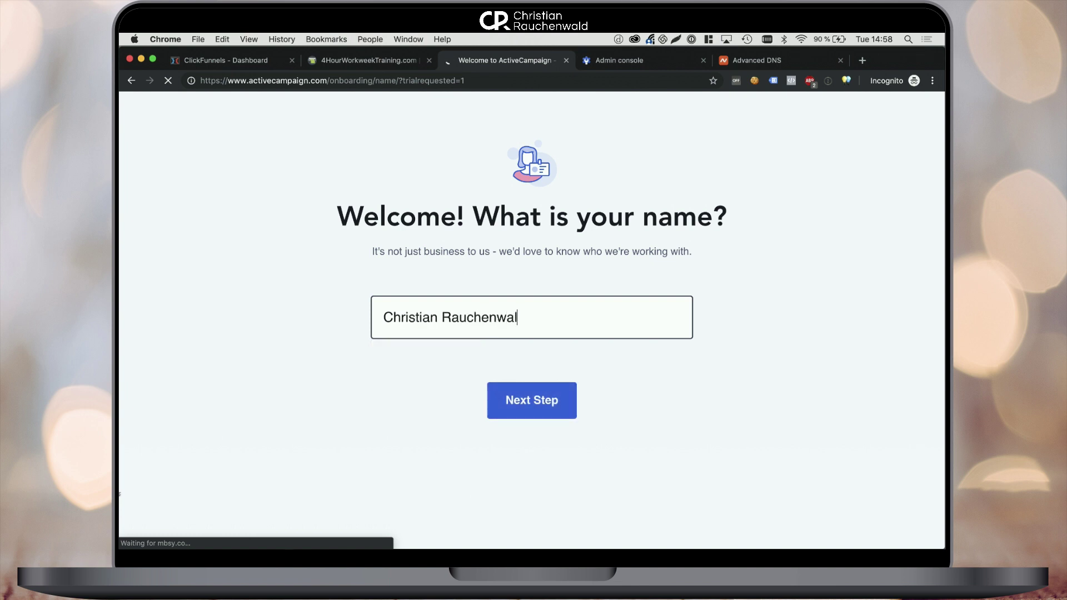
key("Return")
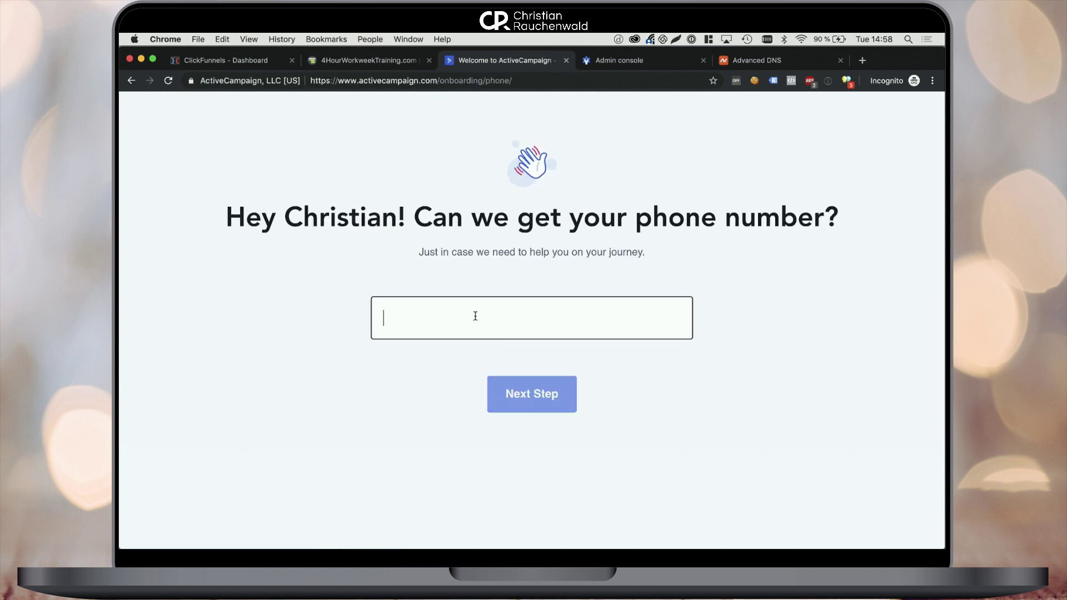
Enter the phone number, then set industry Consulting / Agency, 2-5 employees and < 500 contacts
key("super+v")
left_click(528, 398)
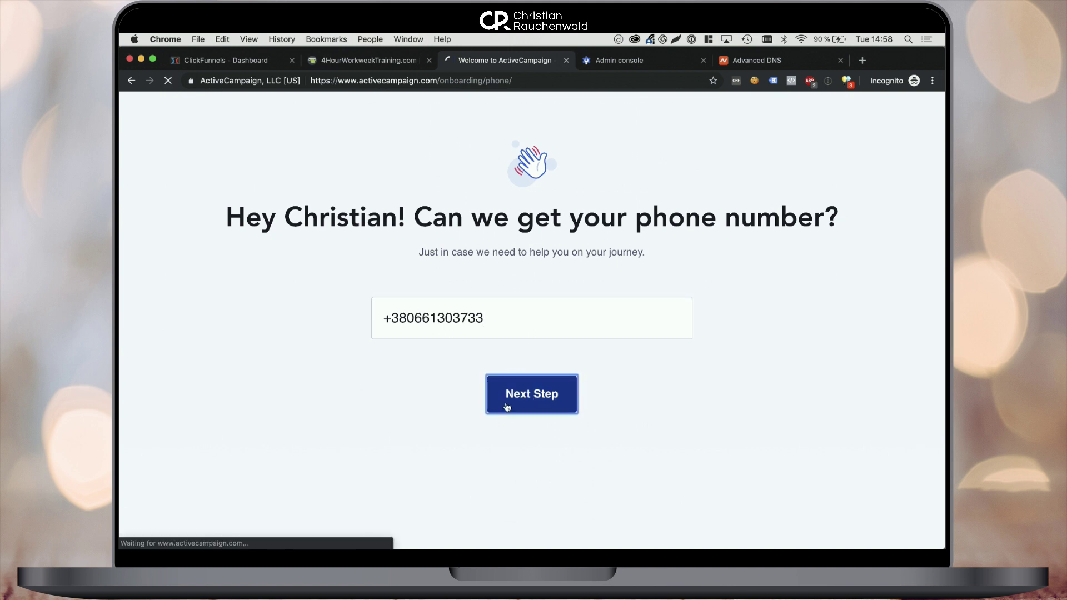
left_click(443, 357)
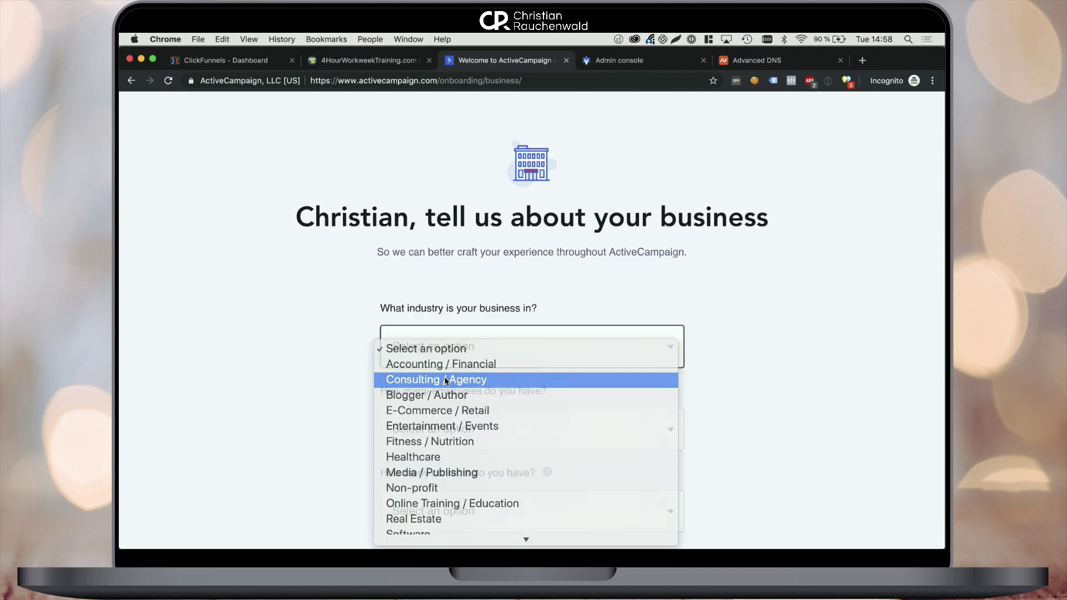
left_click(446, 378)
scroll(445, 381, "down", 3)
left_click(448, 356)
left_click(453, 371)
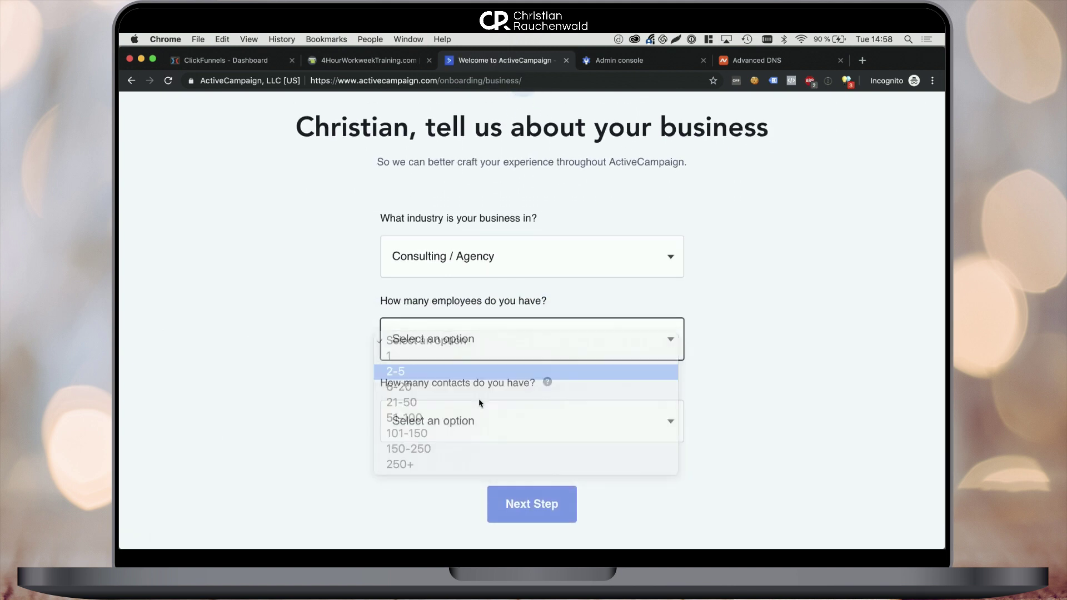
left_click(482, 422)
left_click(476, 439)
scroll(516, 464, "down", 1)
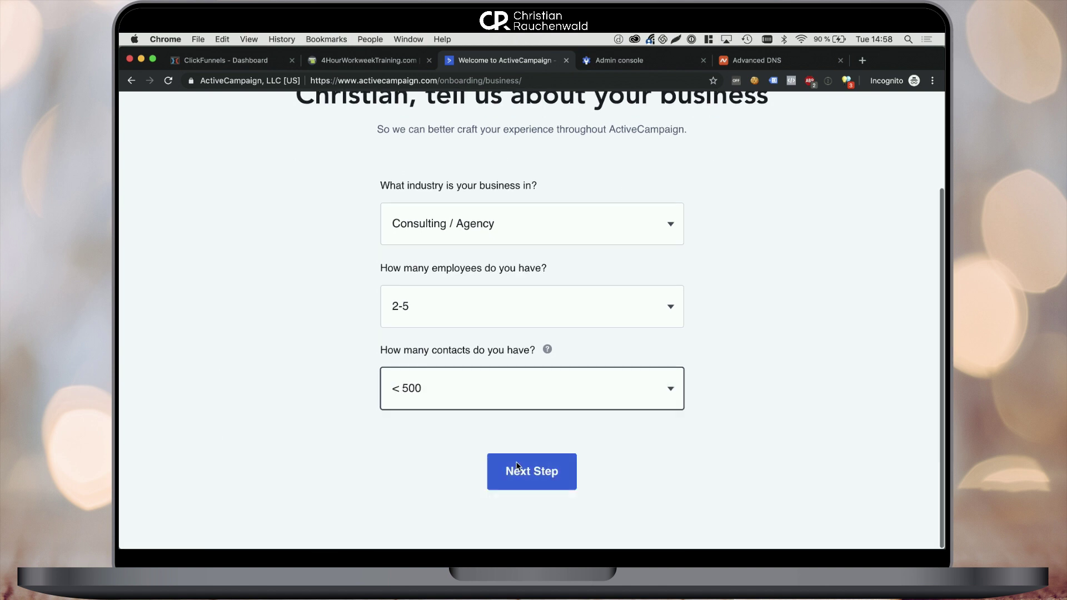
left_click(517, 473)
Pick the personalized customer journey and targeted segmented emails goals, skip tools, set the password, finish sign-up
left_click(383, 325)
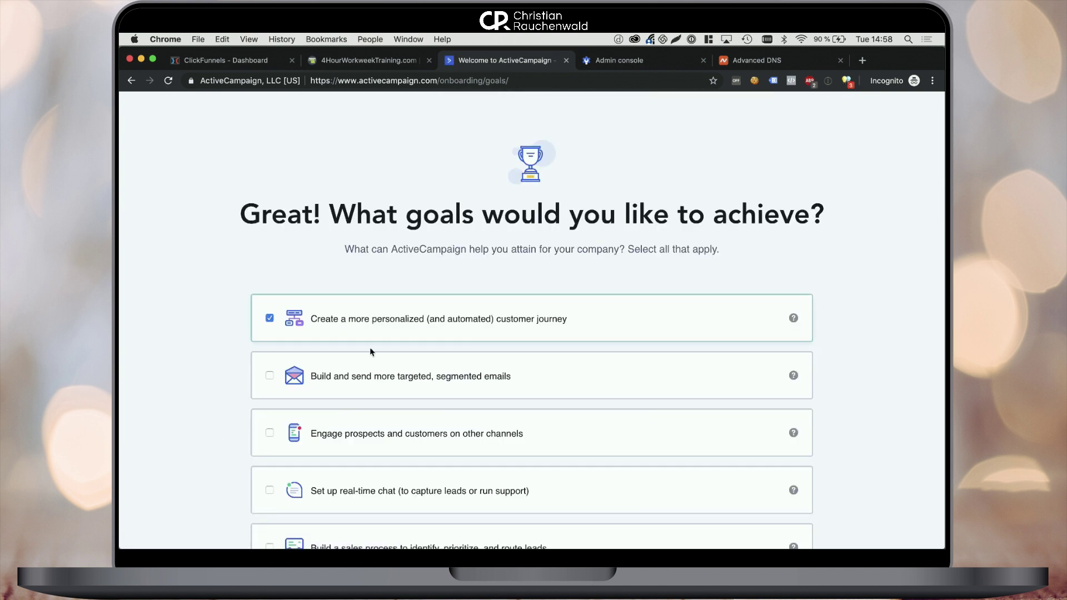
left_click(368, 368)
scroll(481, 393, "down", 5)
left_click(532, 467)
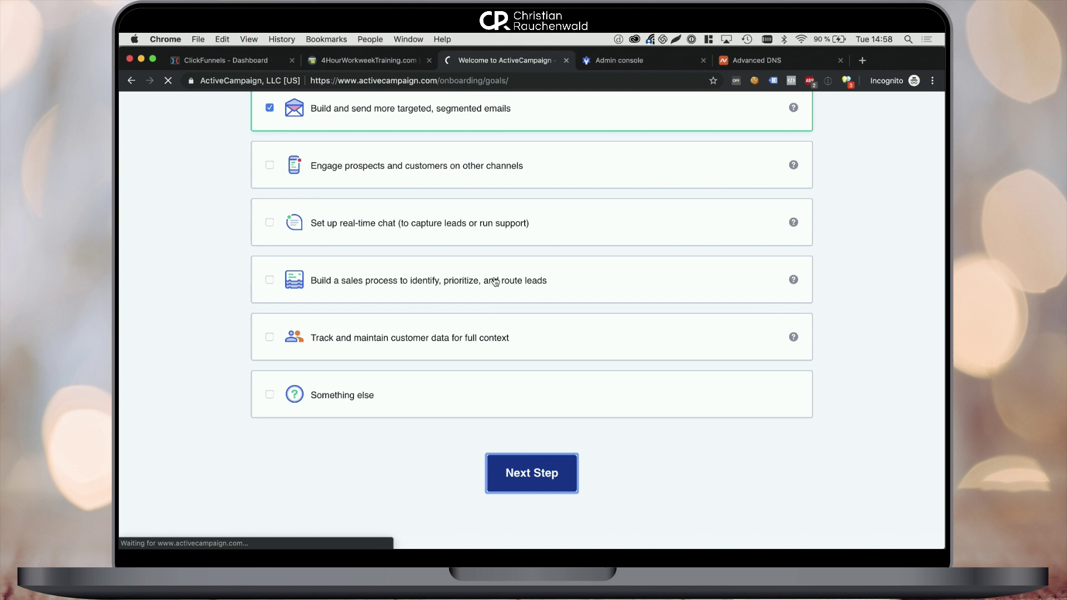
scroll(515, 462, "down", 2)
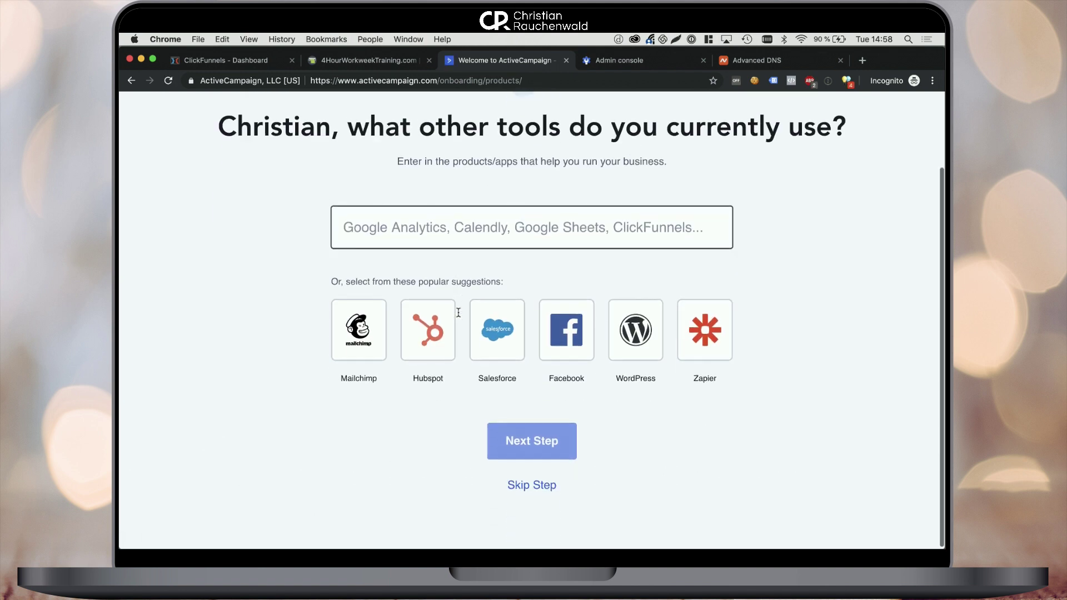
left_click(531, 483)
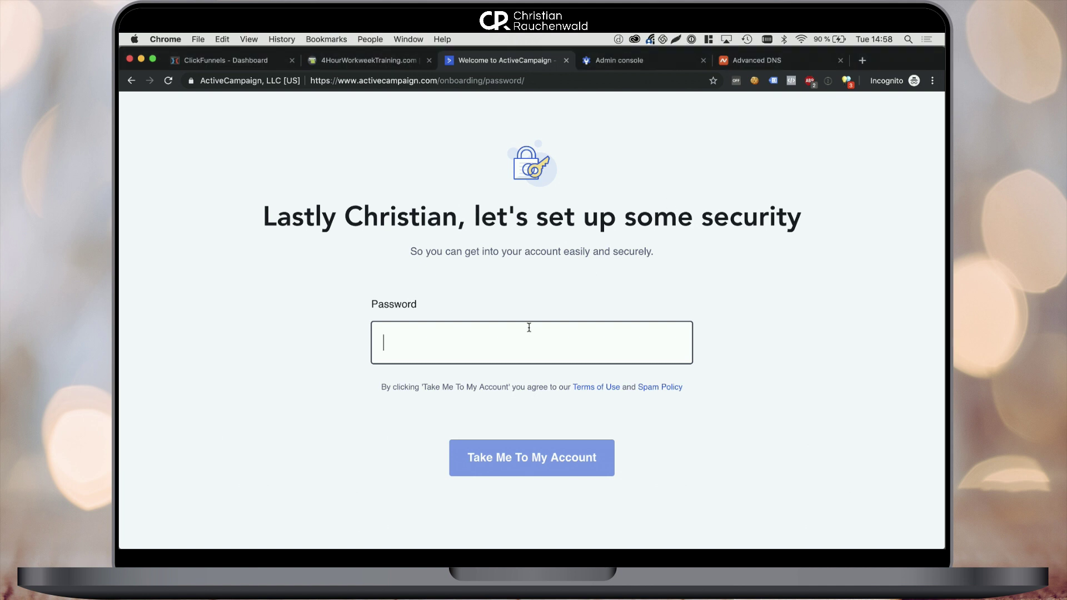
key("super+v")
left_click(522, 464)
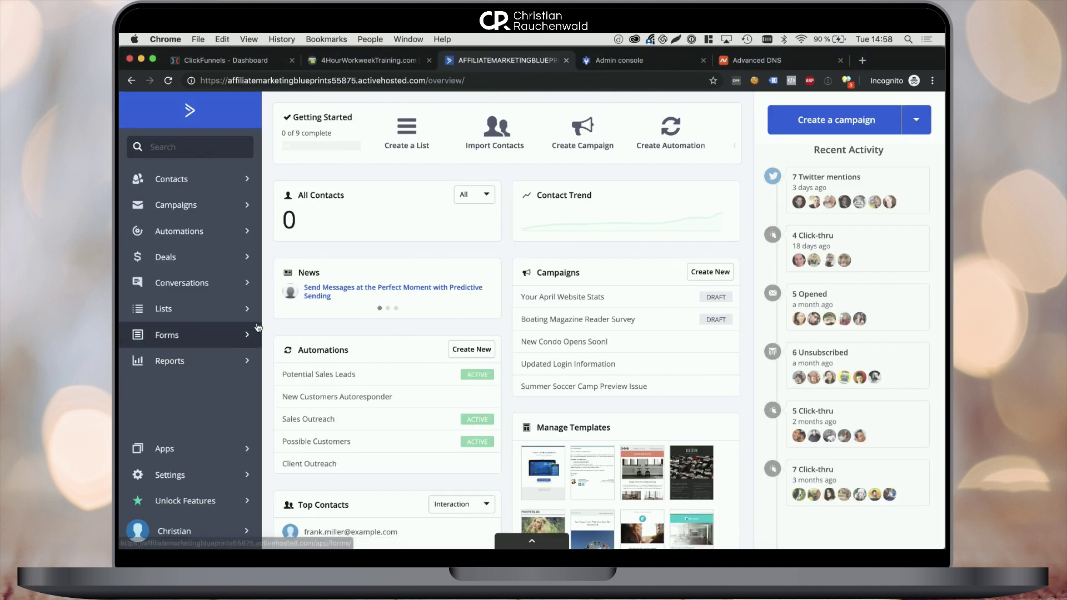
Show the API URL and key under Settings > Developer, select the URL, and go to ClickFunnels
left_click(188, 476)
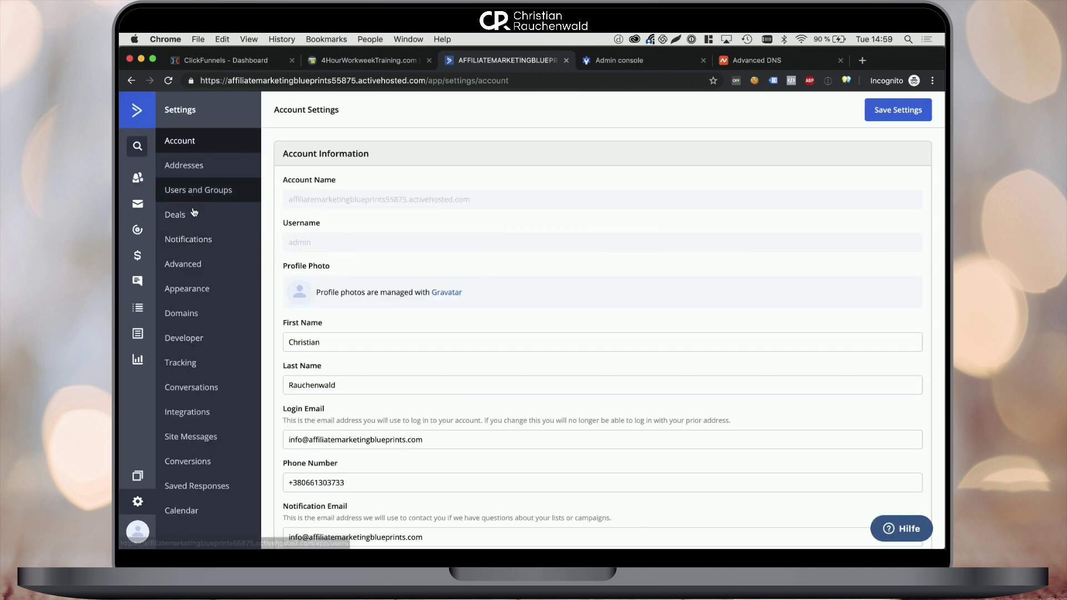
left_click(205, 340)
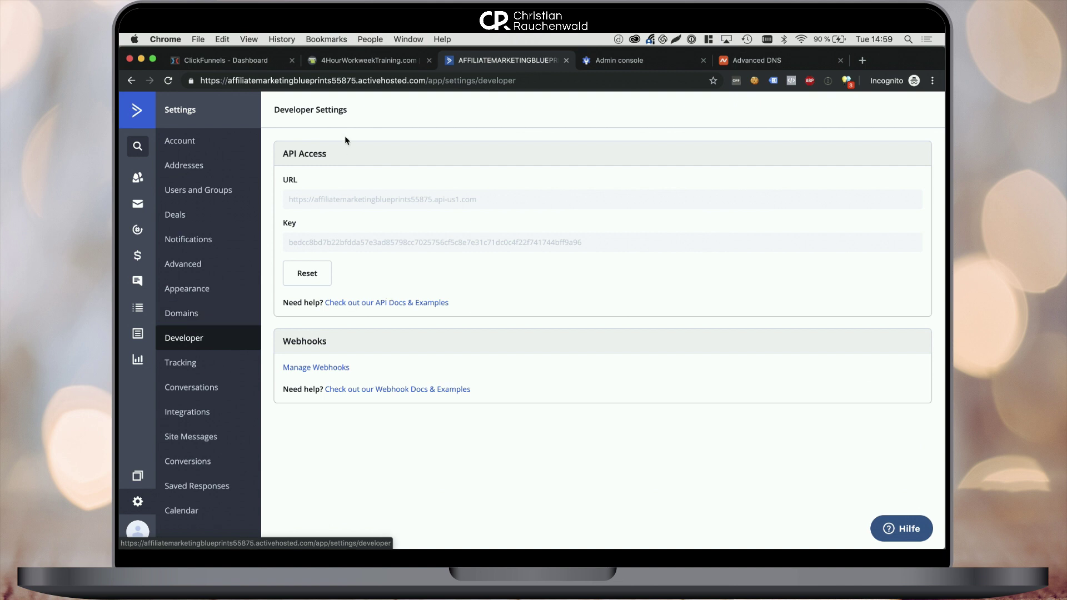
left_click_drag(499, 200, 287, 196)
key("super+c")
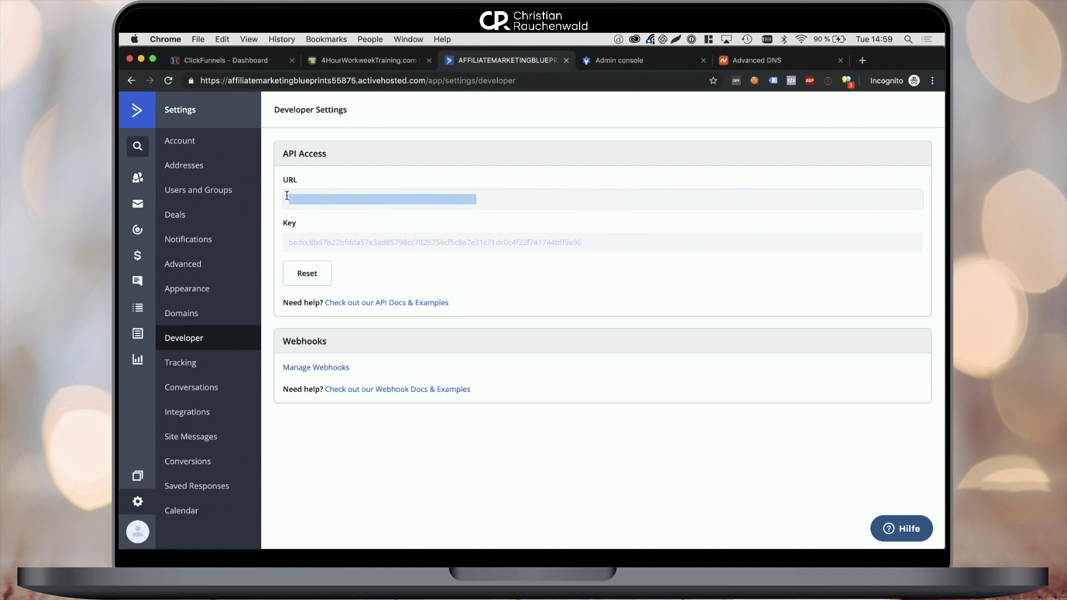
left_click(240, 62)
In ClickFunnels account settings, start a new ActiveCampaign API integration
left_click(912, 105)
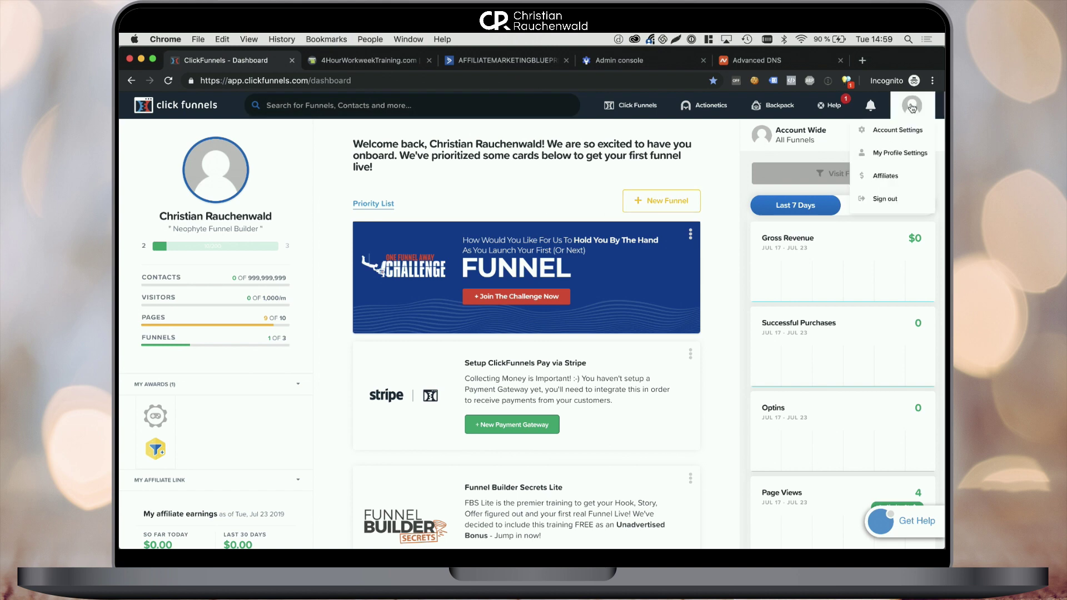
left_click(899, 131)
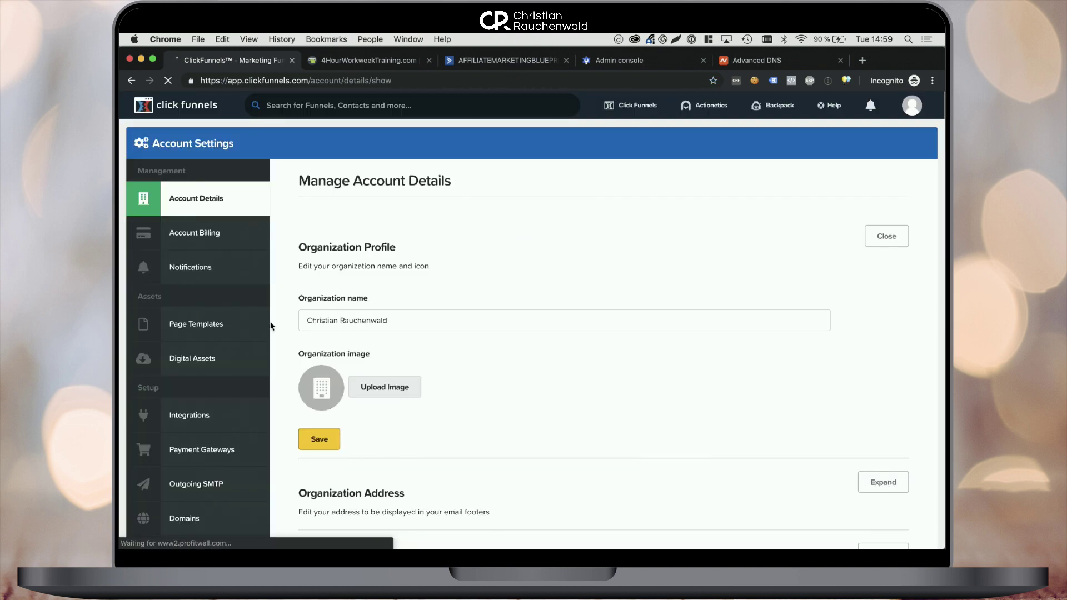
left_click(201, 445)
left_click(202, 425)
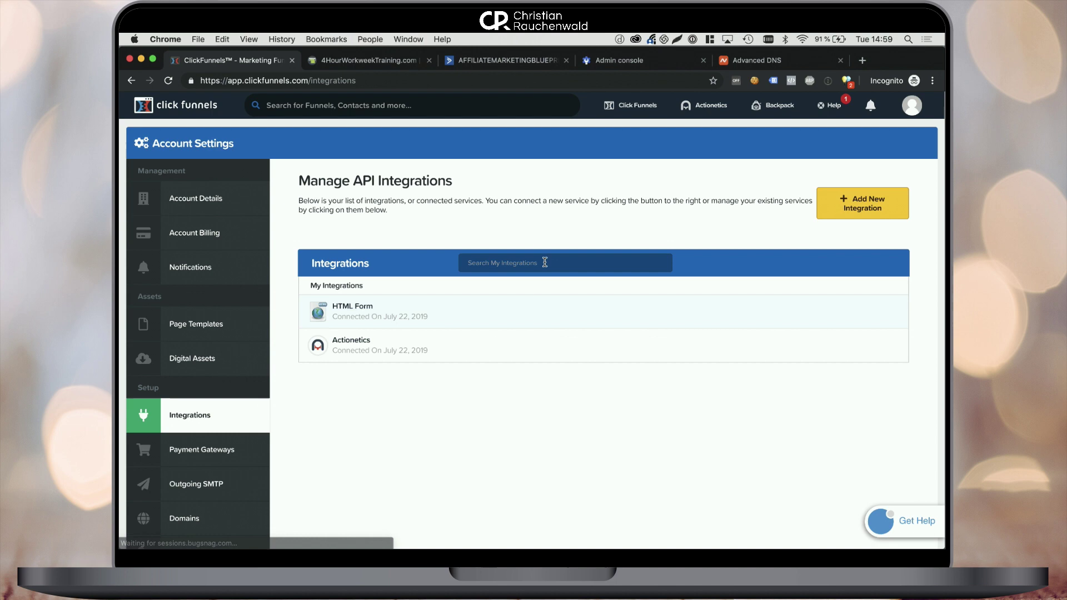
left_click(863, 203)
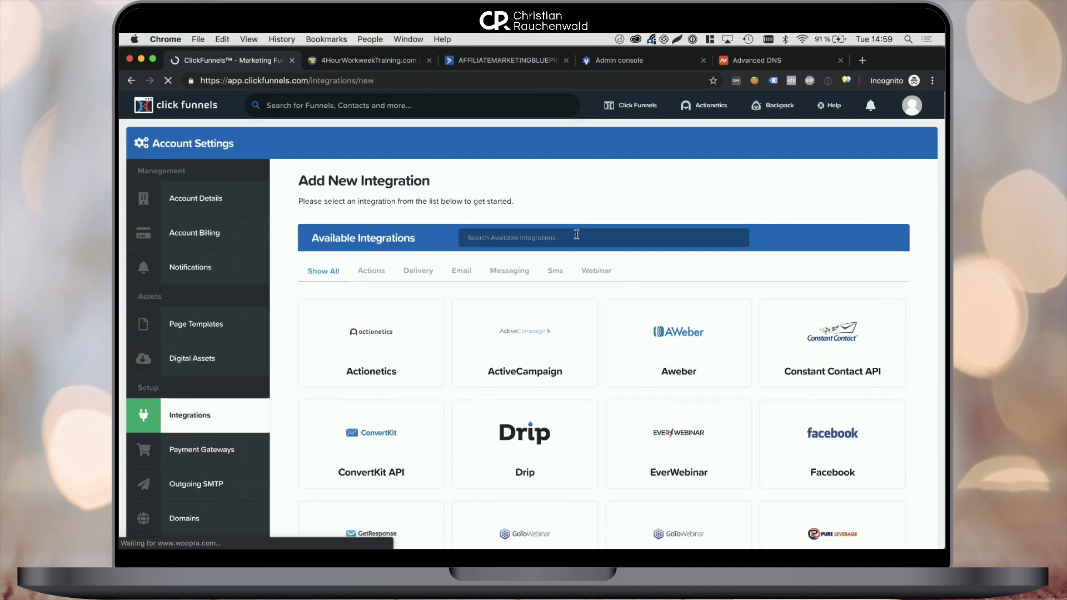
left_click(465, 335)
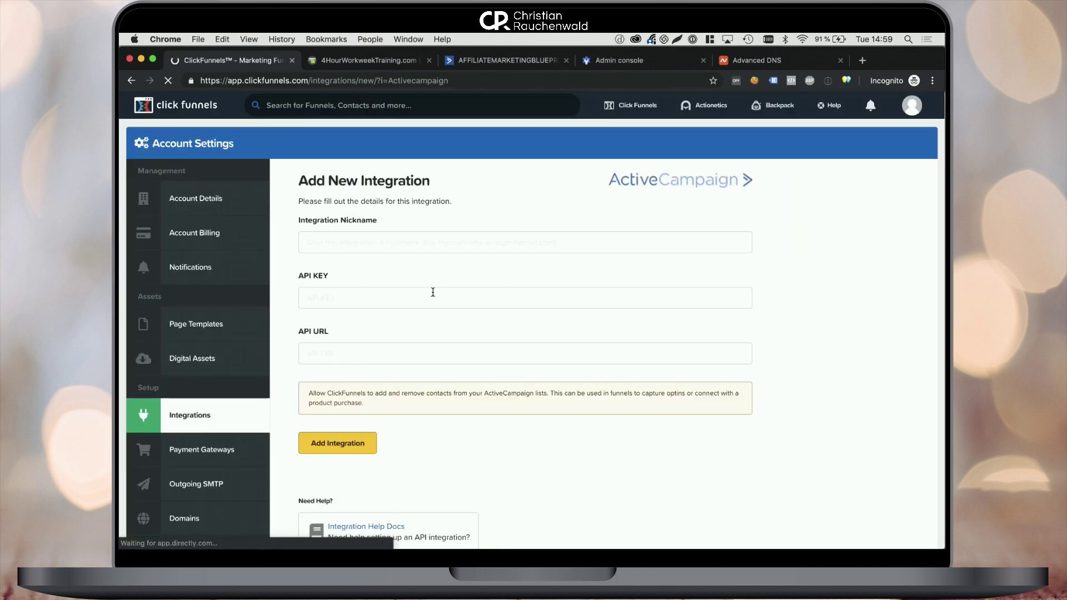
Paste the ActiveCampaign API URL, then copy the API key from ActiveCampaign and paste it in
left_click(381, 350)
key("super+v")
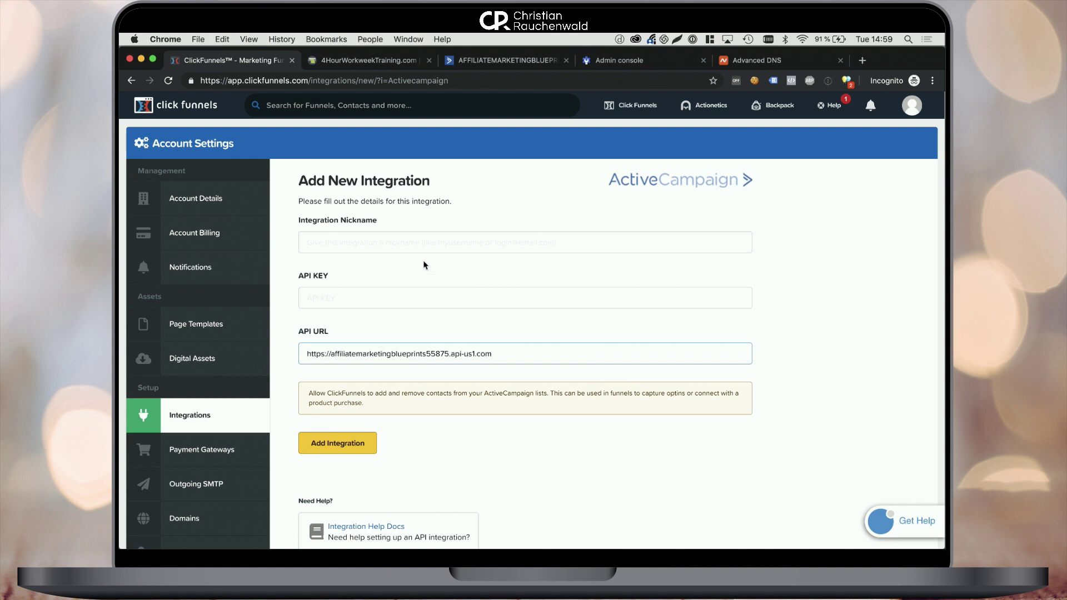
left_click(488, 66)
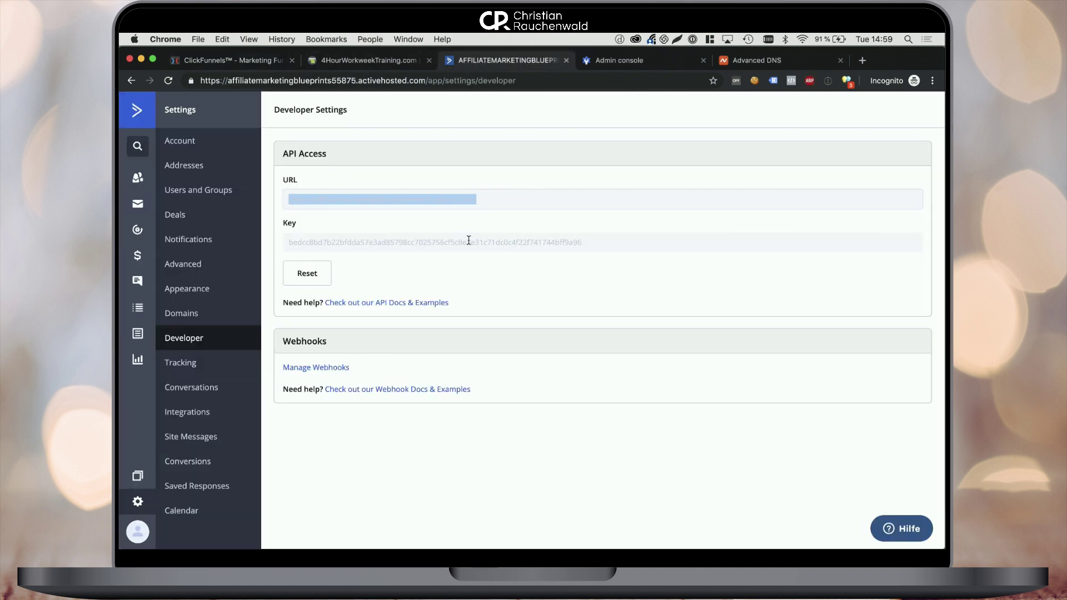
left_click(469, 240)
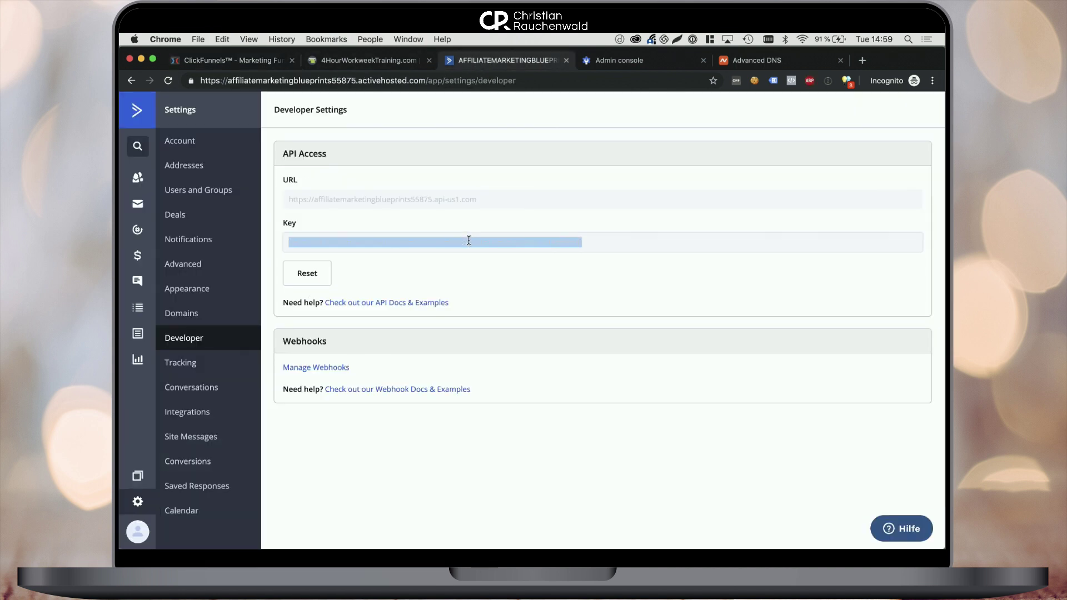
right_click(406, 241)
left_click(433, 261)
left_click(262, 65)
left_click(414, 305)
key("super+v")
Nickname the integration 'Active Campaign' and save it
left_click(433, 241)
type("Active c")
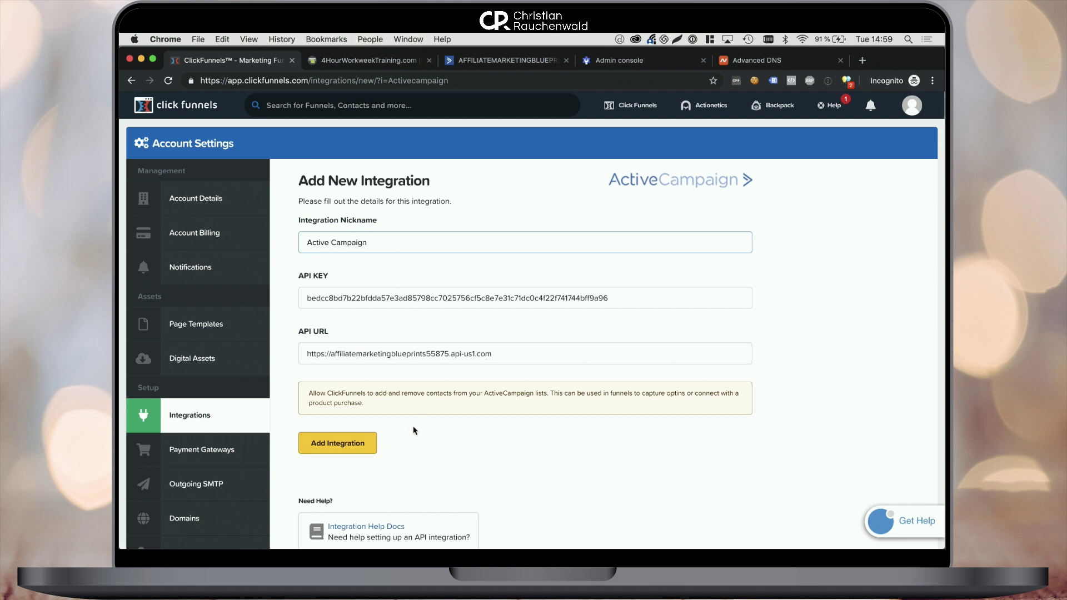
left_click(359, 443)
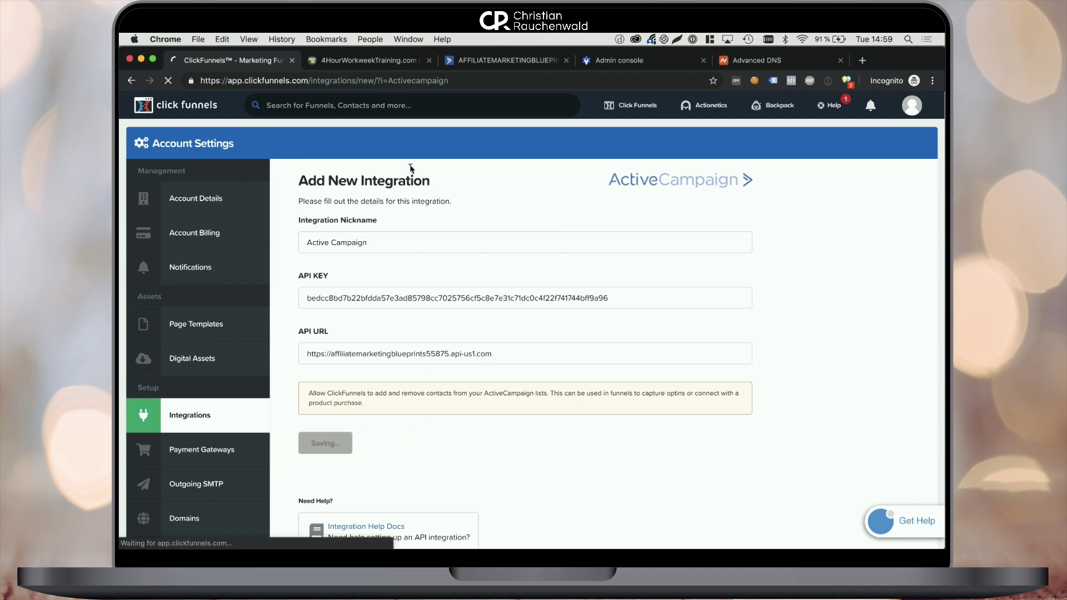
Start a new sender address in ActiveCampaign's Addresses settings with country Hong Kong
left_click(474, 62)
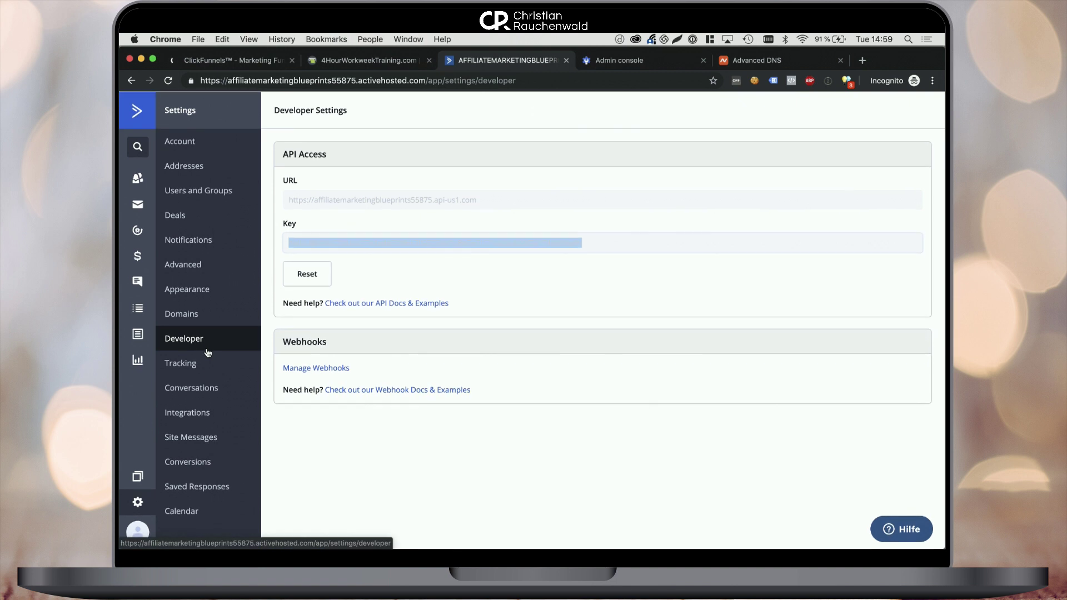
left_click(204, 173)
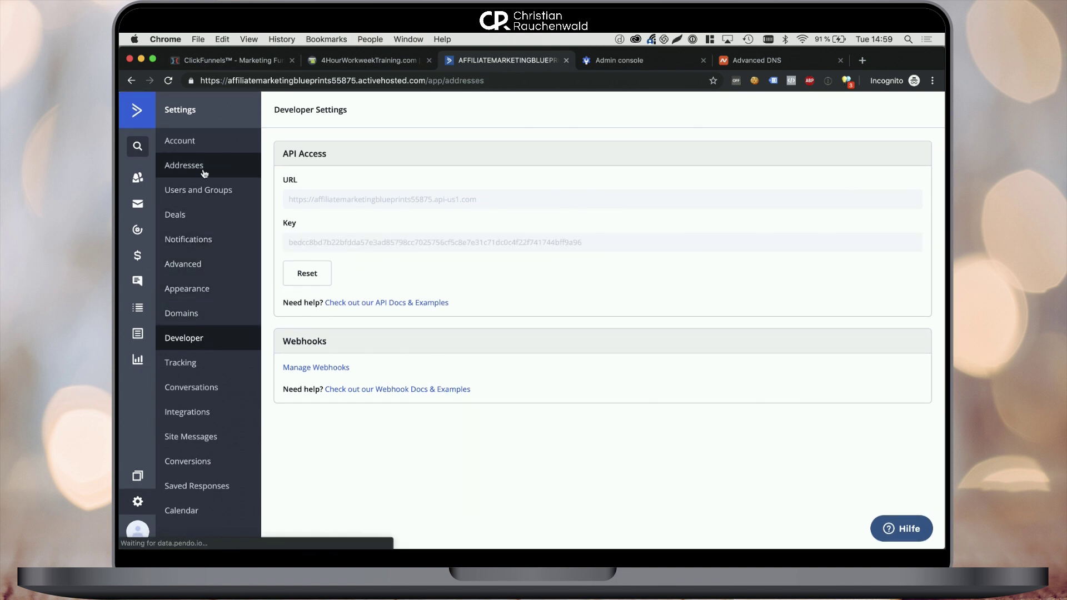
left_click(868, 115)
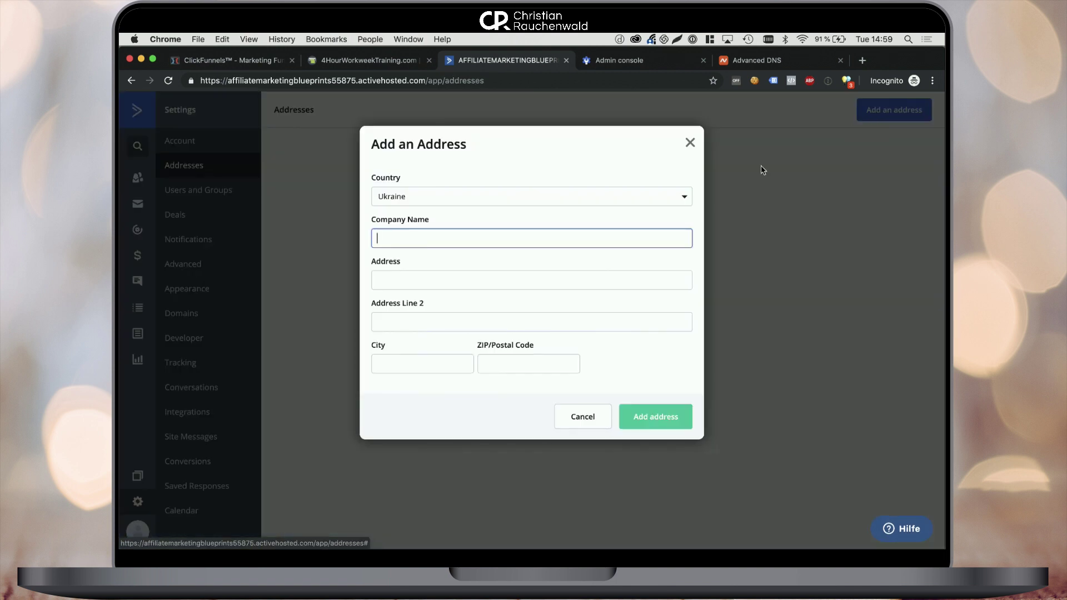
left_click(563, 201)
type("hon")
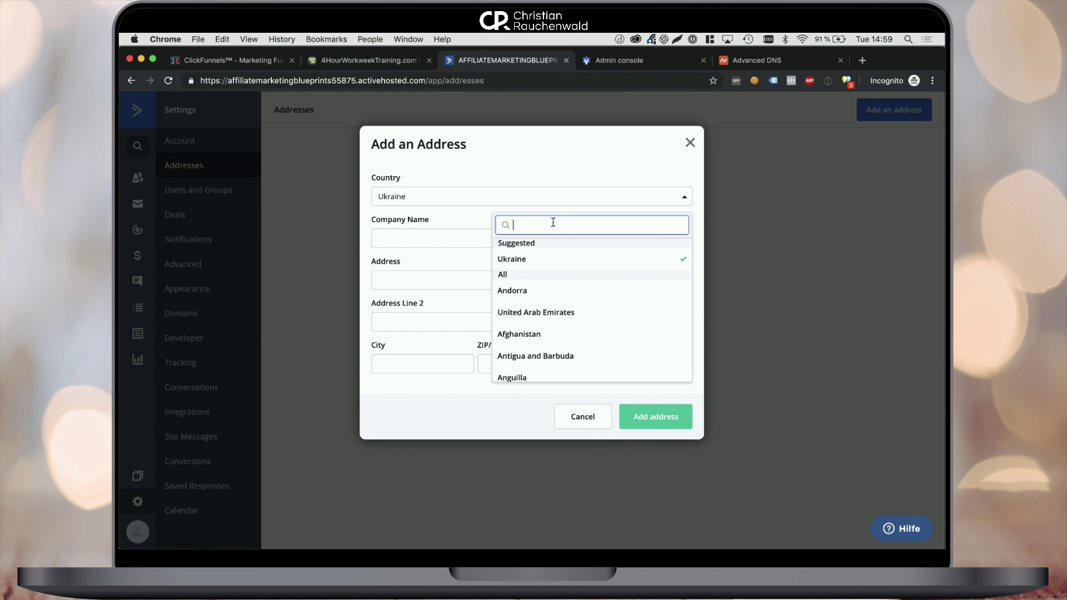
left_click(542, 269)
Fill it from the saved company entry, trim Address Line 2, set district Central, and save
left_click(488, 244)
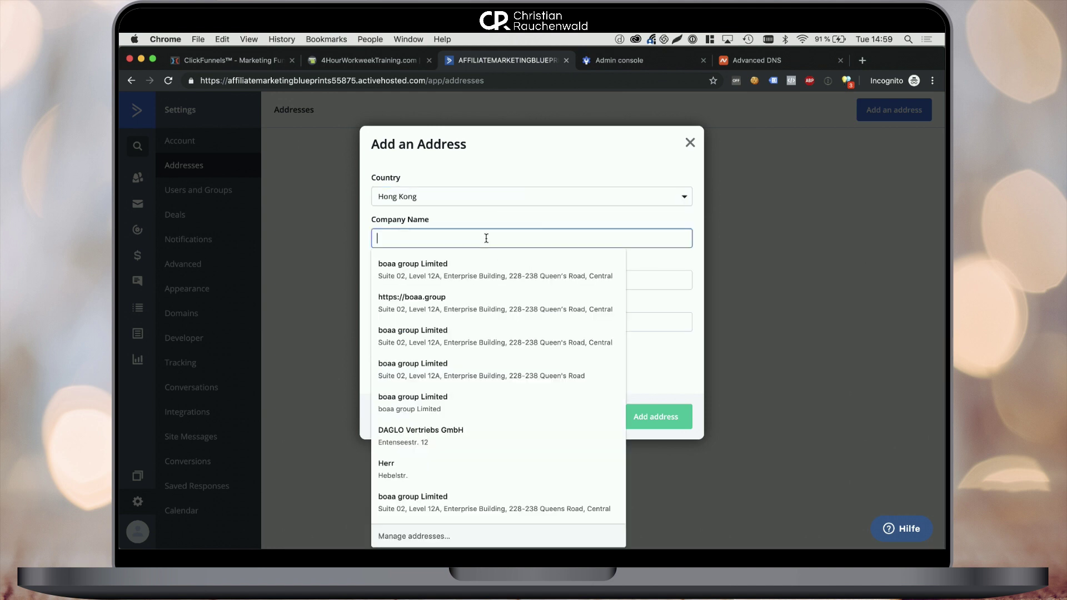
type("boaa group Limited")
left_click(476, 262)
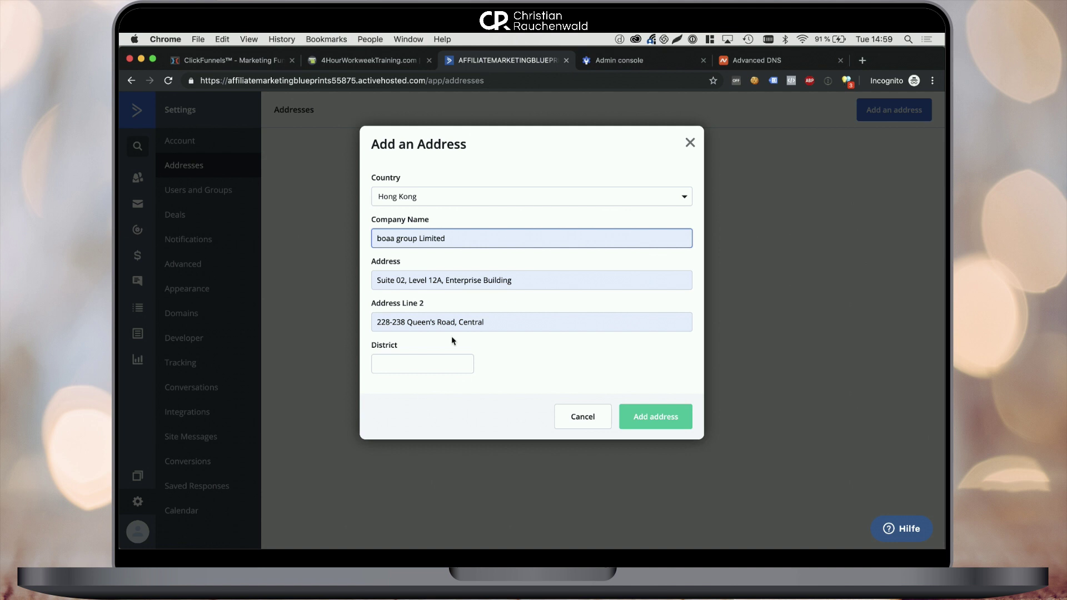
left_click_drag(451, 322, 486, 323)
key("BackSpace")
type("d")
key("Tab")
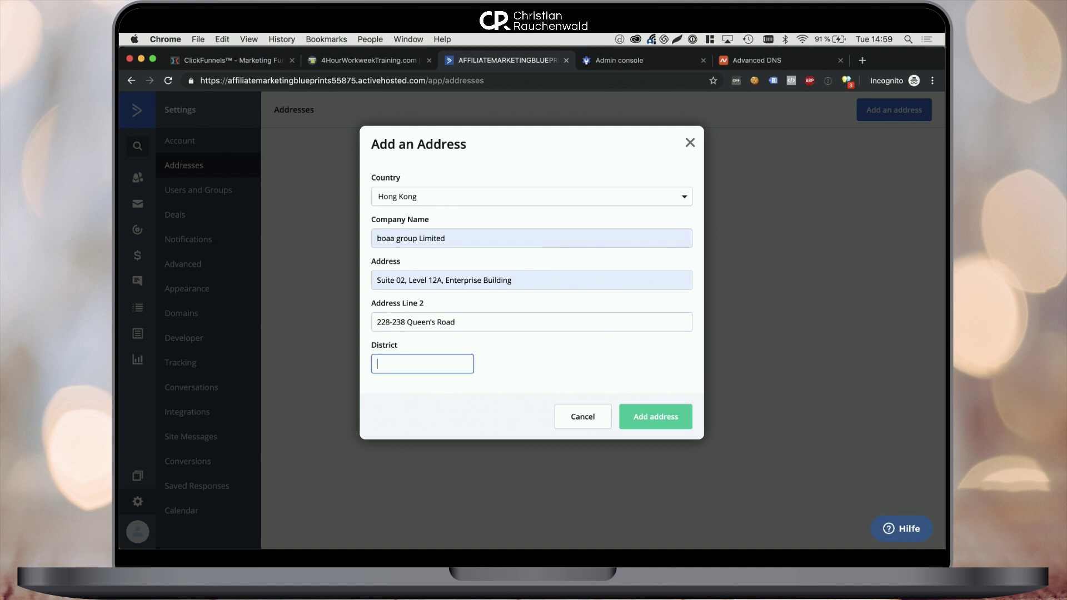
type("Central")
left_click(656, 418)
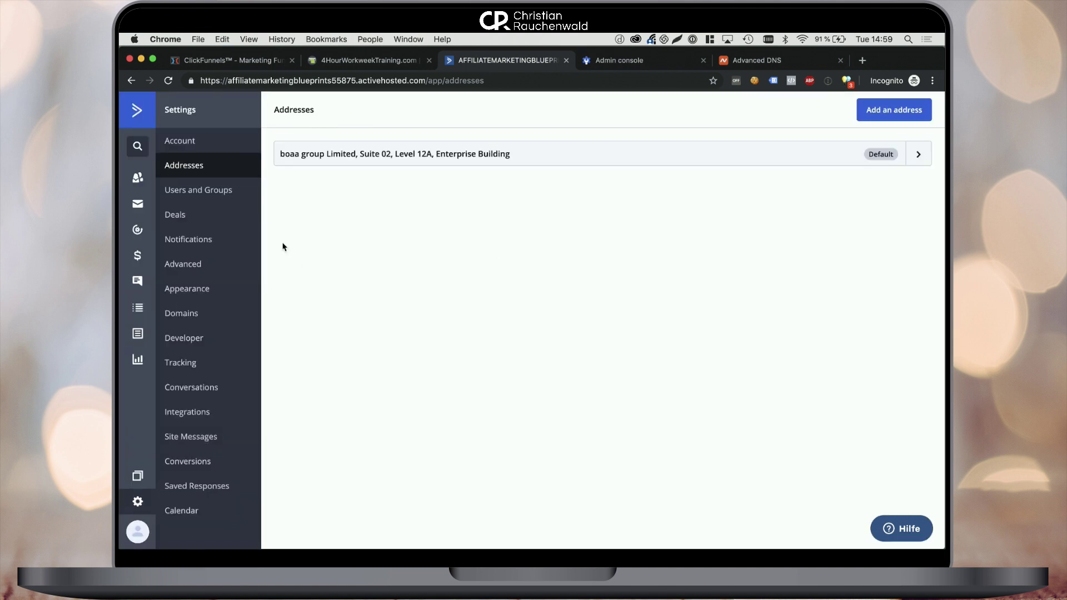
Enter emails.affiliatemarketingblueprints.com as the domain alias in Domain settings
left_click(223, 314)
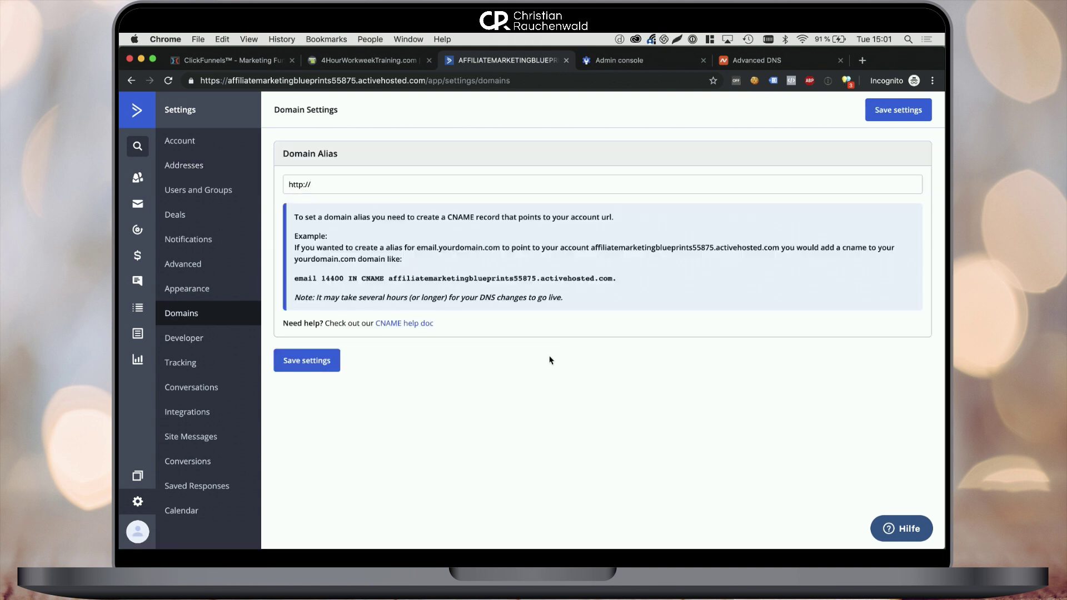
left_click(419, 180)
type("emai")
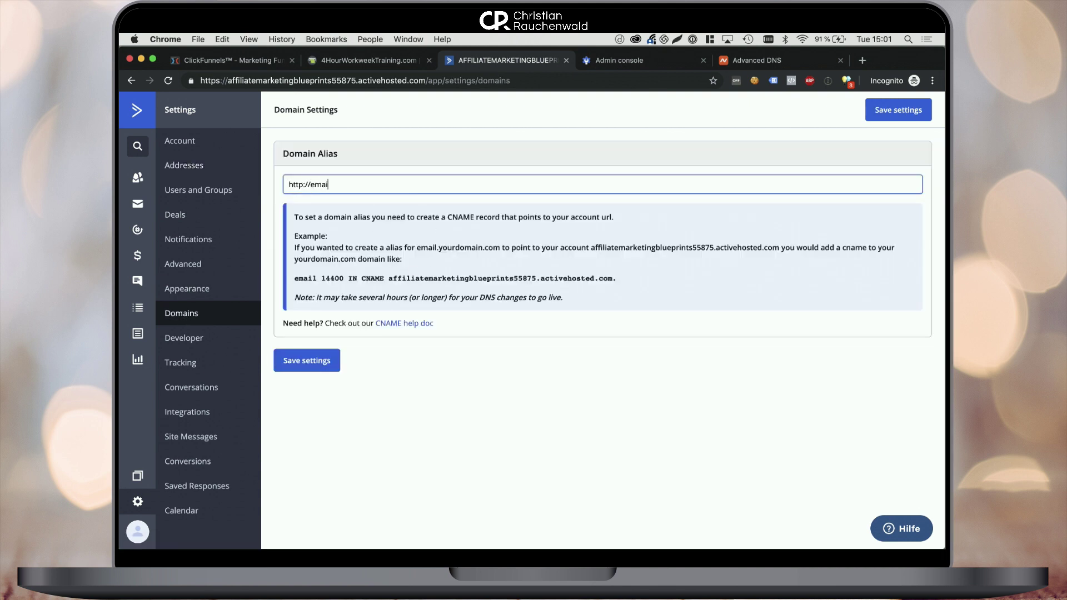
type("ls.affiliatemarketingblueprints.com")
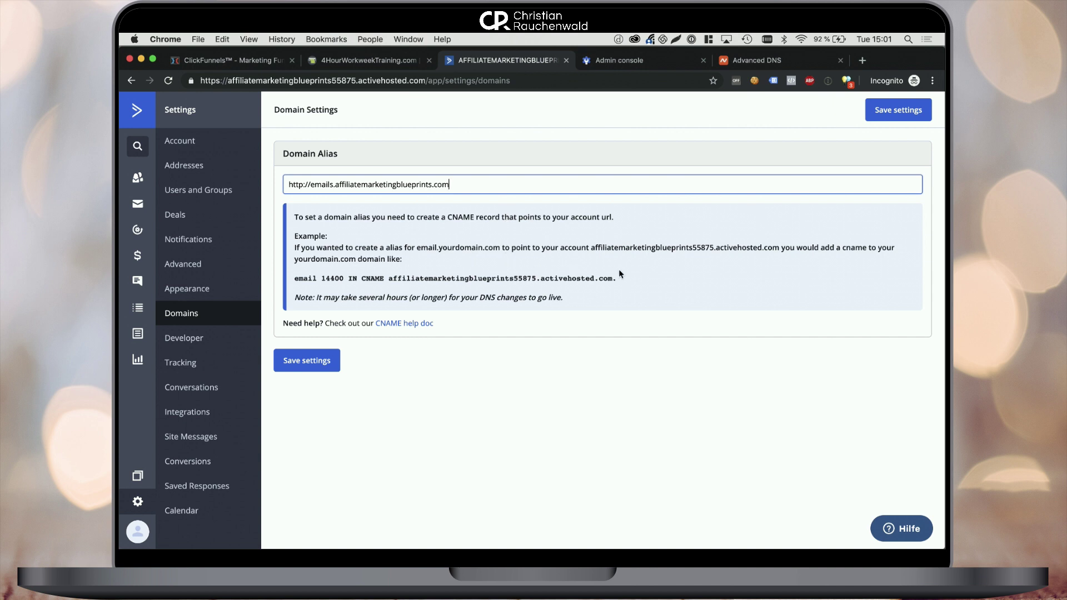
Copy the CNAME target hostname shown for the alias
left_click_drag(620, 274, 388, 280)
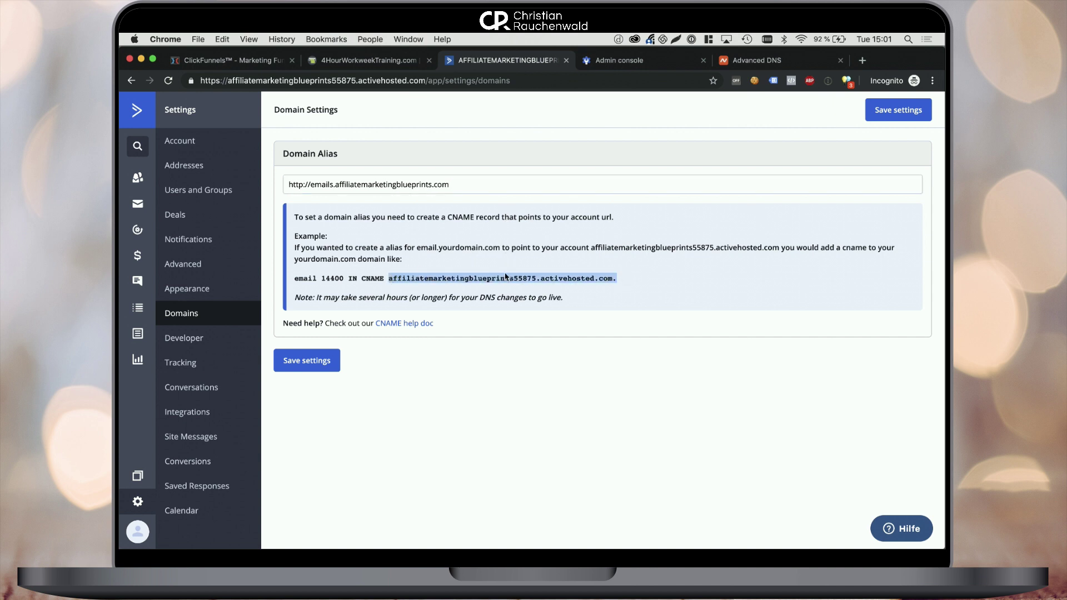
right_click(505, 277)
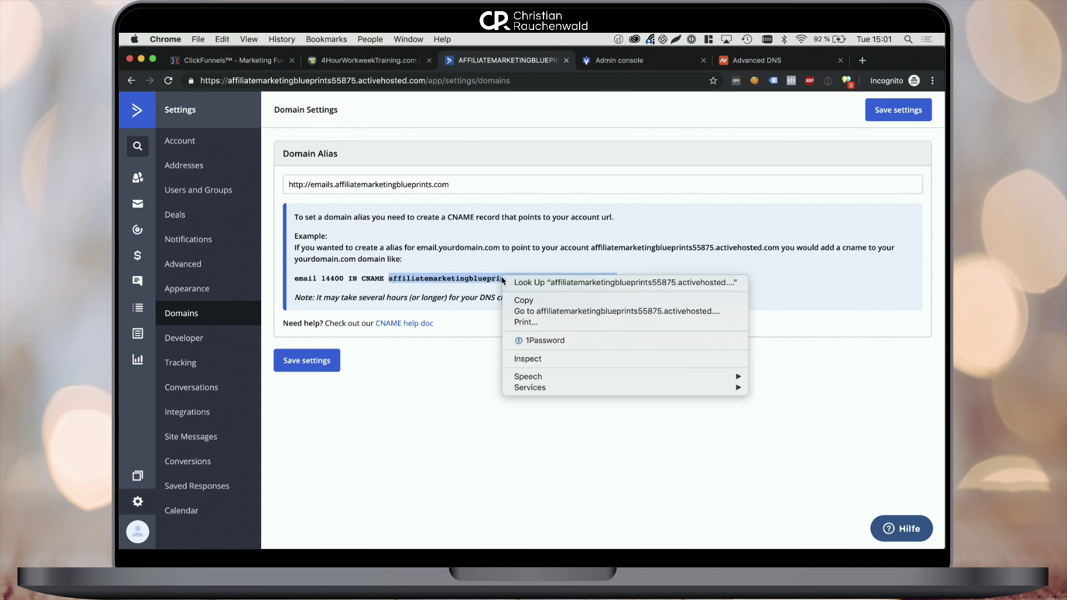
left_click(528, 300)
Add a Namecheap CNAME record with host 'email' pointing to the copied ActiveCampaign hostname
left_click(759, 62)
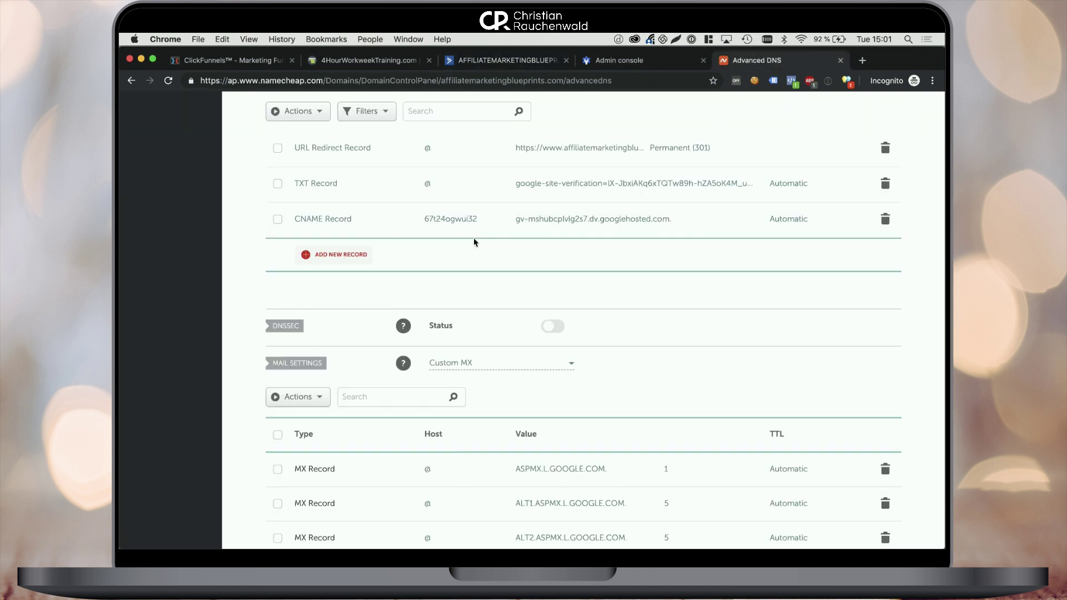
left_click(361, 257)
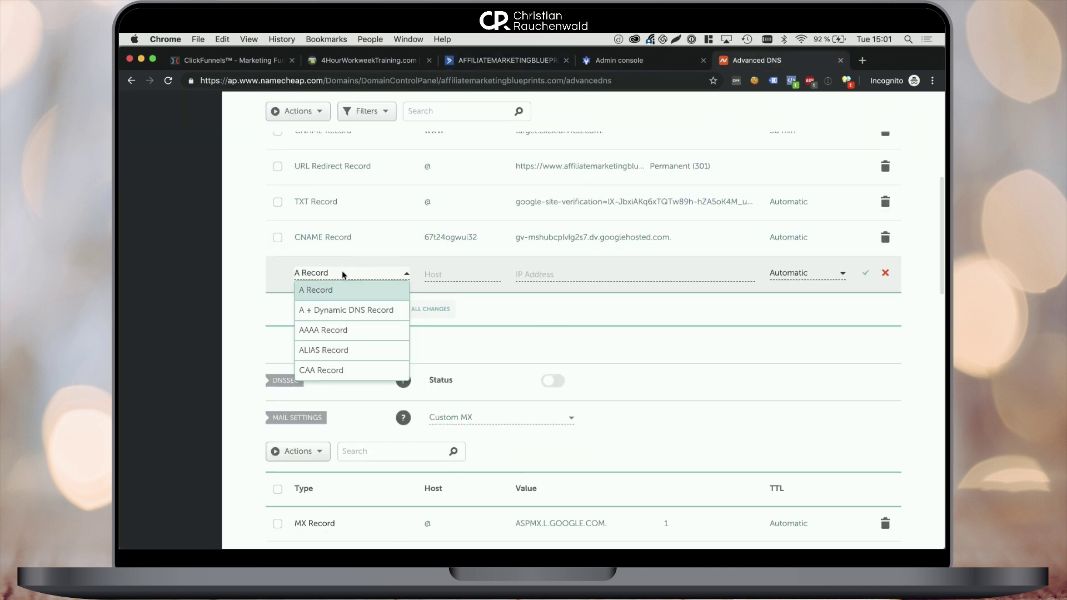
scroll(338, 344, "down", 2)
left_click(338, 344)
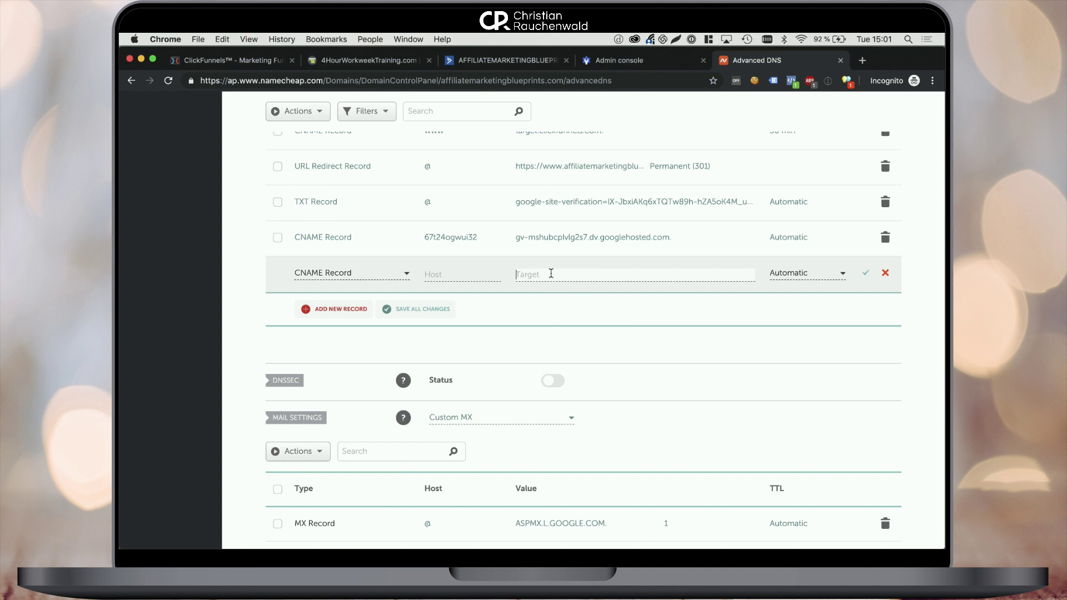
left_click(478, 275)
type("email")
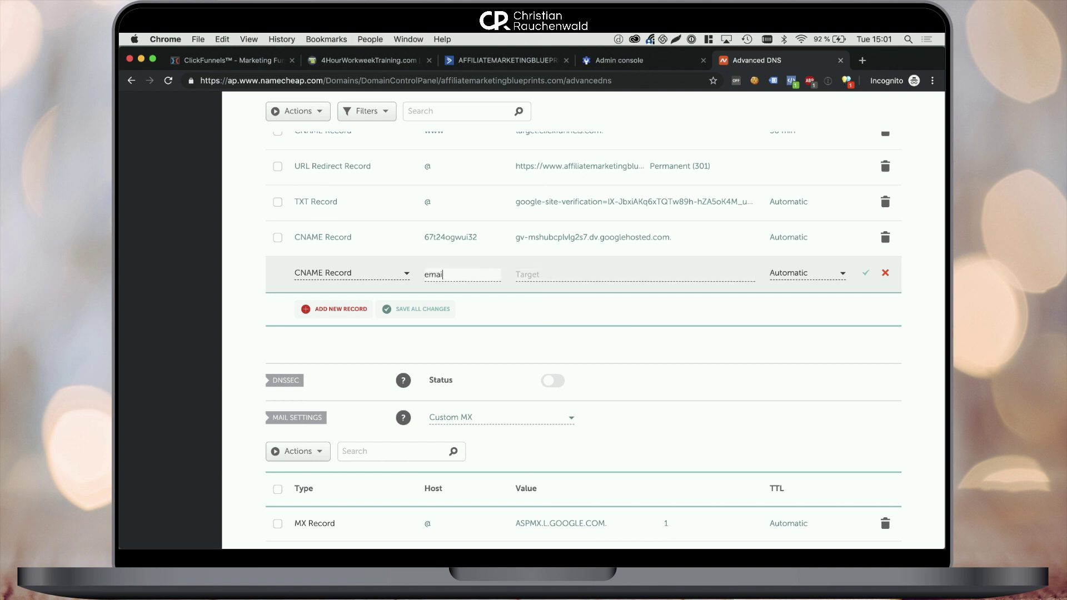
key("Tab")
key("super+v")
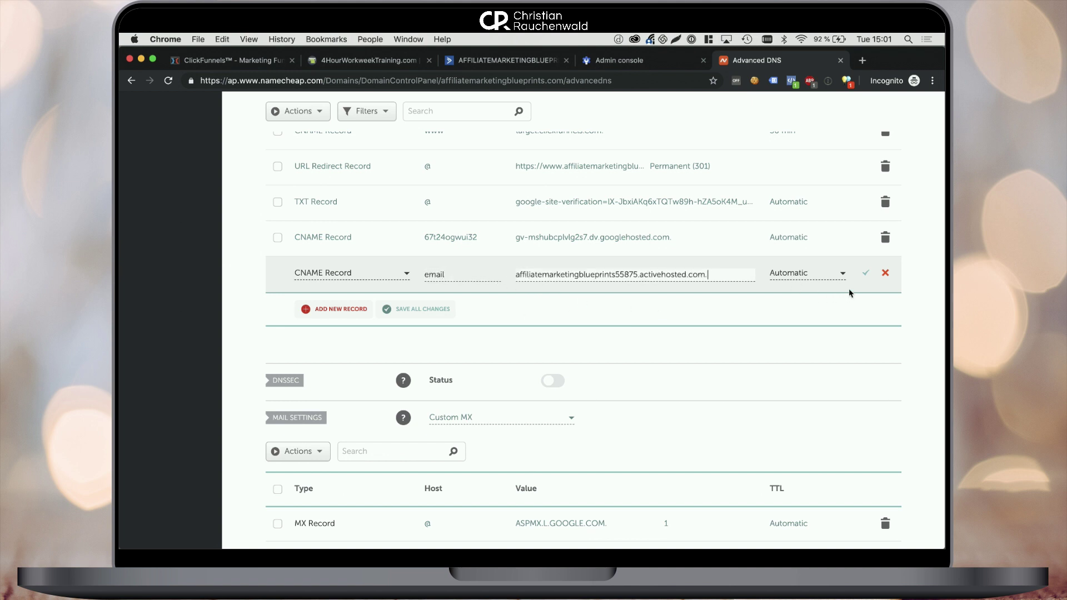
left_click(863, 275)
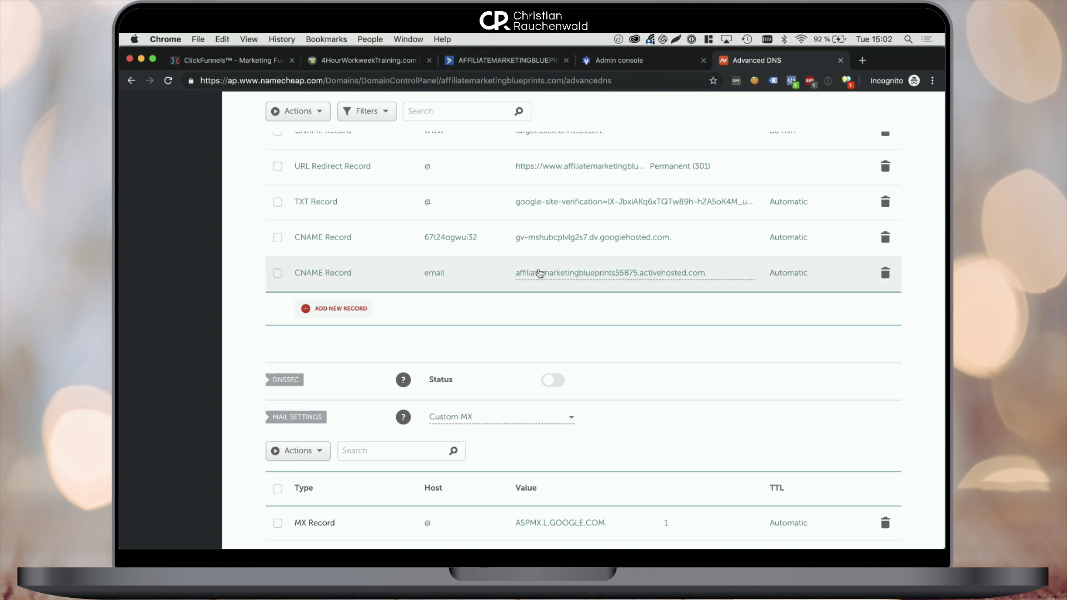
Change the CNAME record's host from 'email' to 'emails' and save it
left_click(536, 274)
type("s")
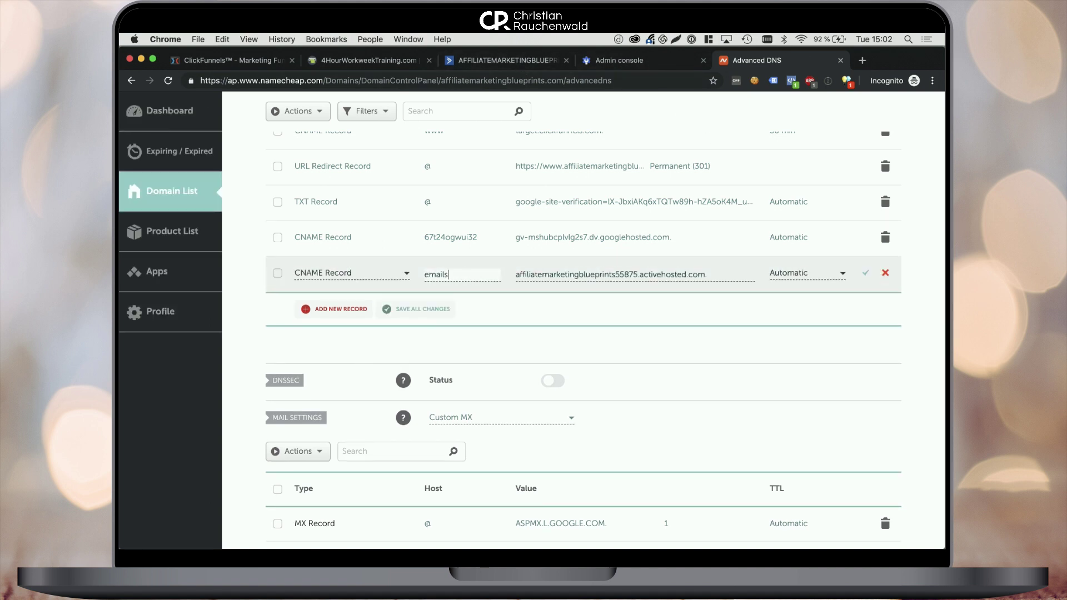
left_click(438, 311)
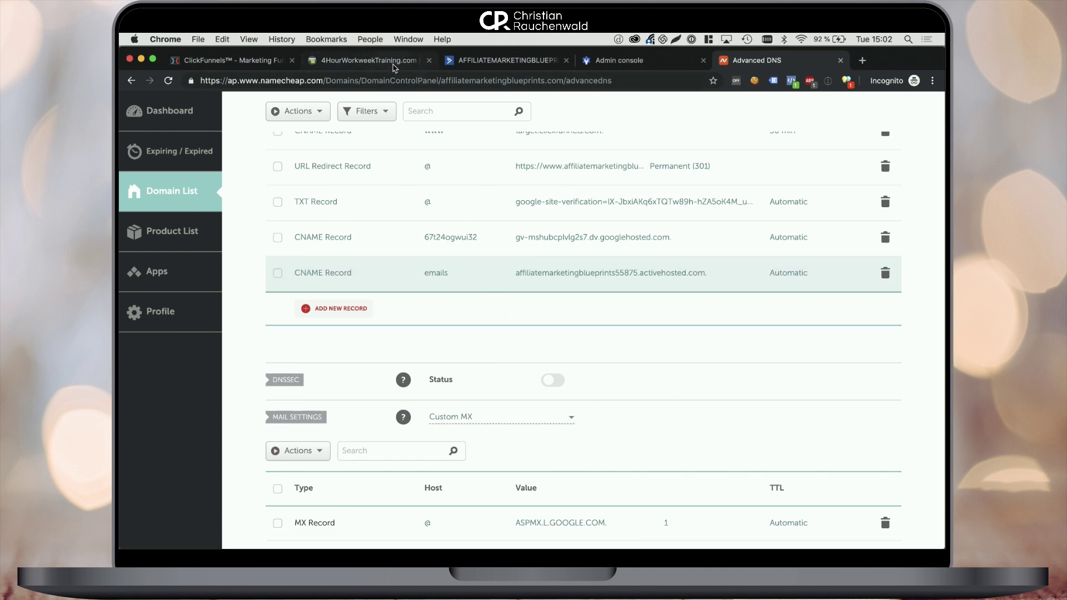
left_click(503, 61)
Save the domain alias settings despite the failed DNS check, then go to the Lists page
left_click(334, 361)
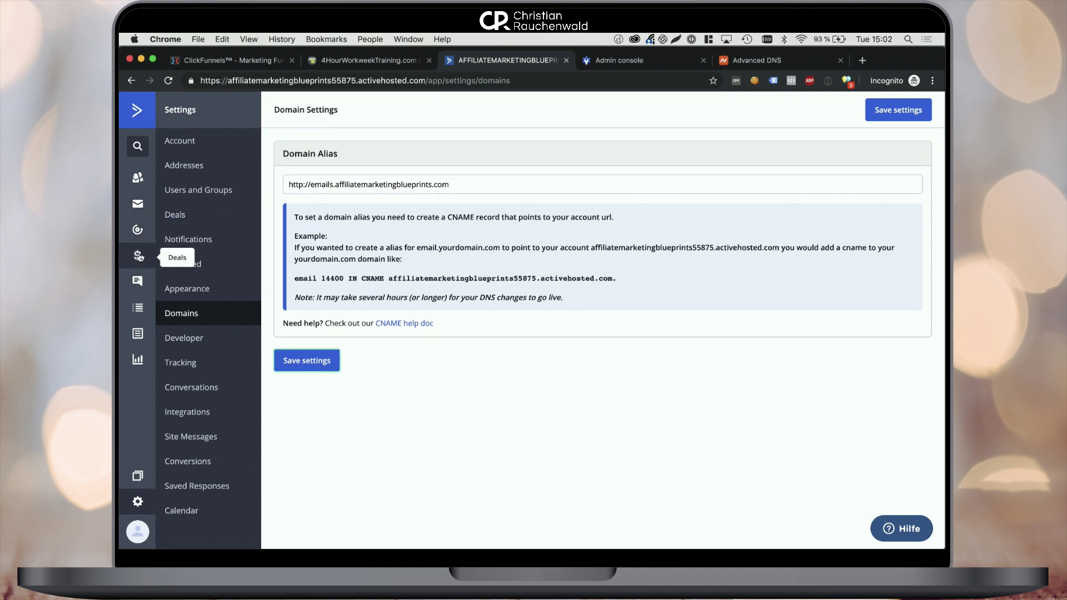
left_click(138, 311)
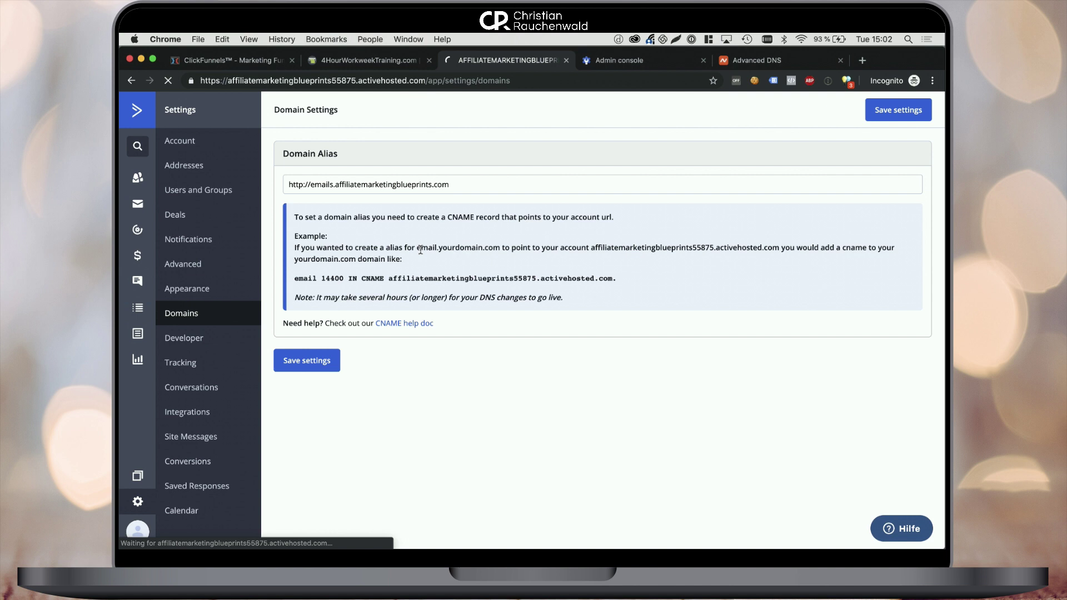
left_click(916, 114)
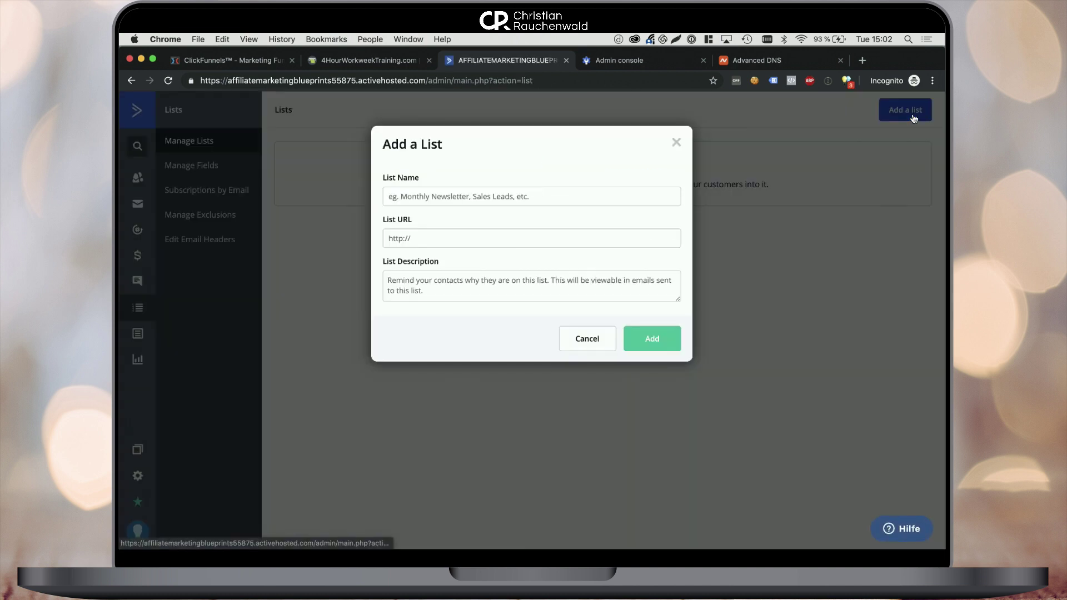
left_click(532, 199)
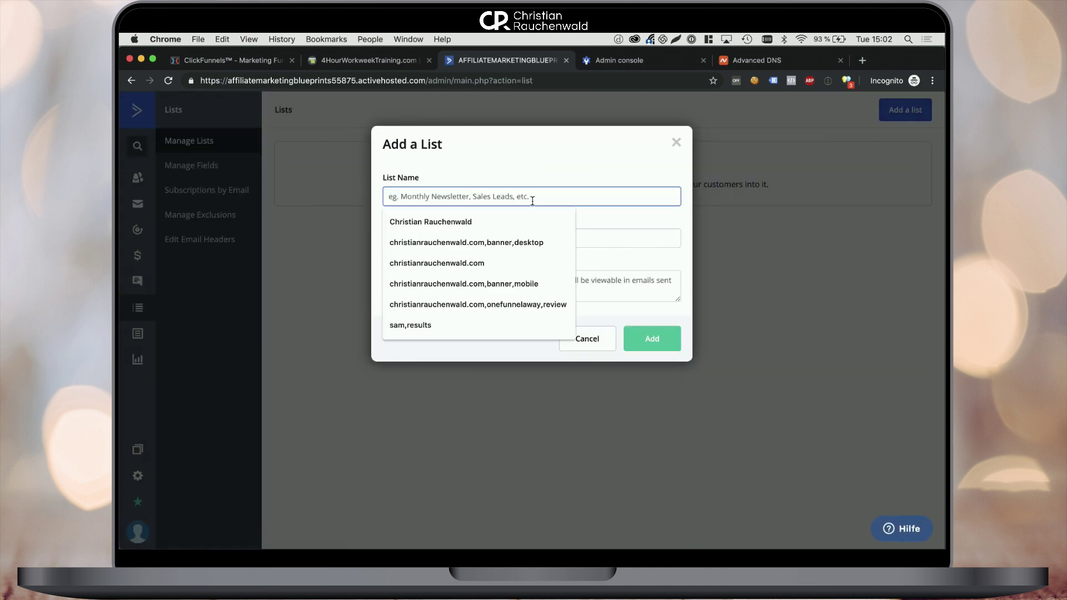
type("Affiliate Makr")
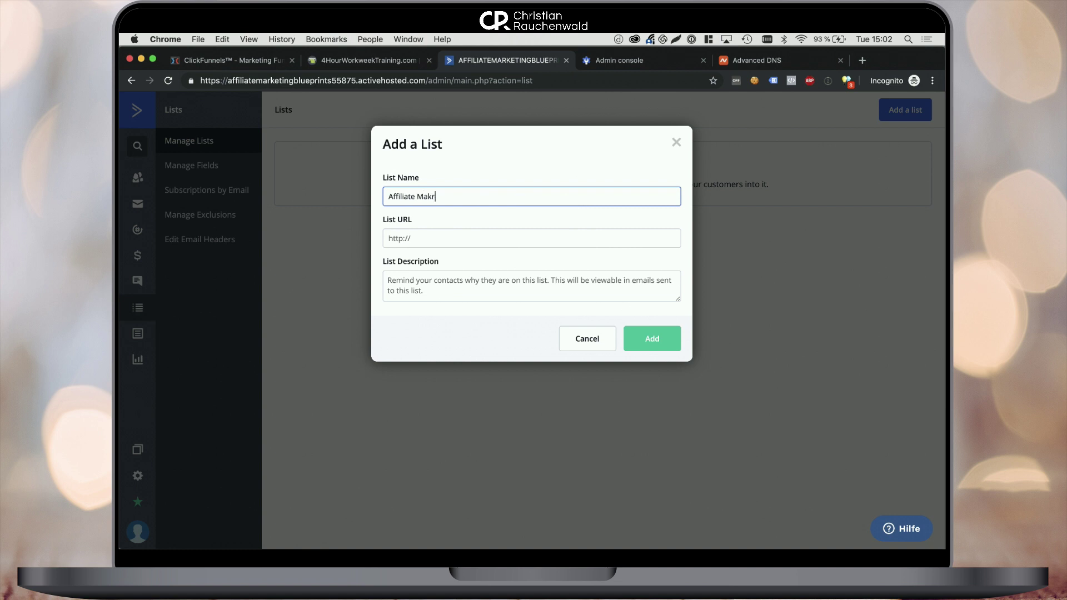
key("BackSpace")
key("BackSpace")
type("rketing Blueprint")
key("Tab")
type("https")
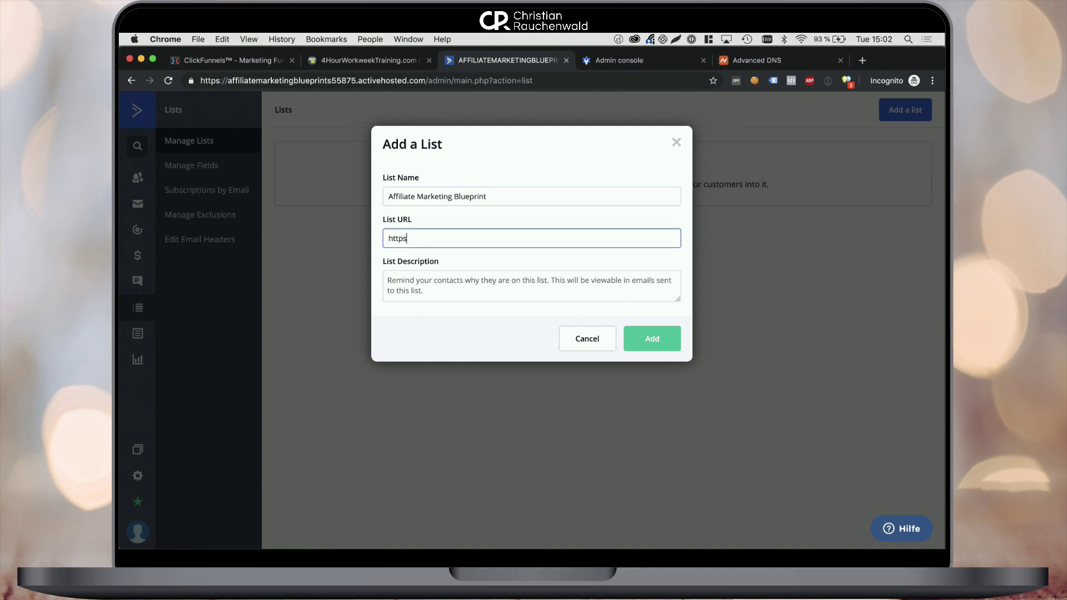
type("://www.affiliatemarketingblueprints.com")
Describe it as 'You are receiving this email because you signed up for my FREE "4-Hour Workweek Training' and add it
key("Tab")
type("You")
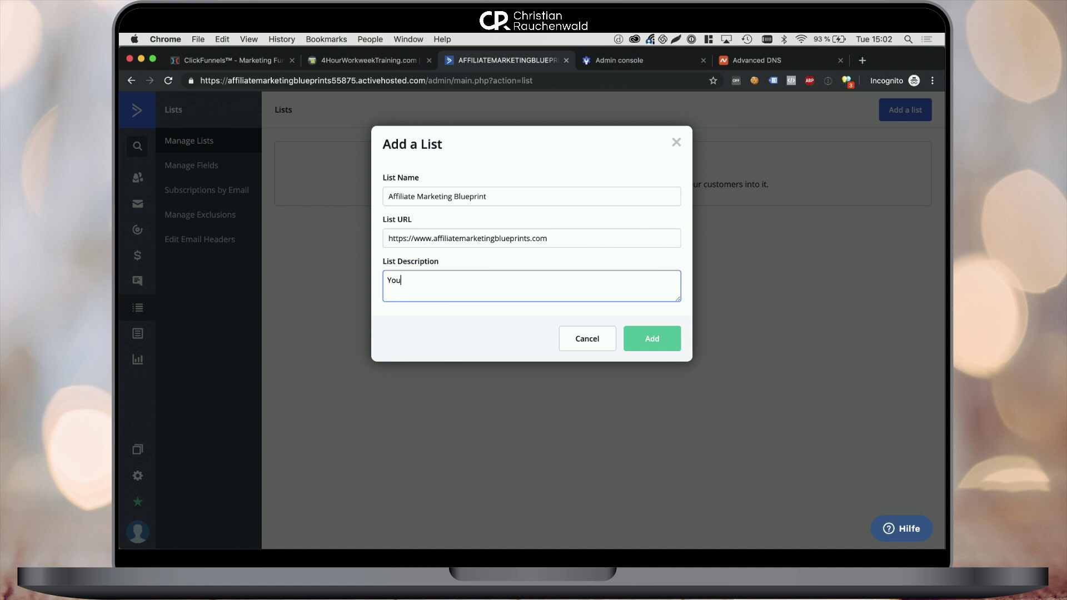
type(" are receiving this email beecause")
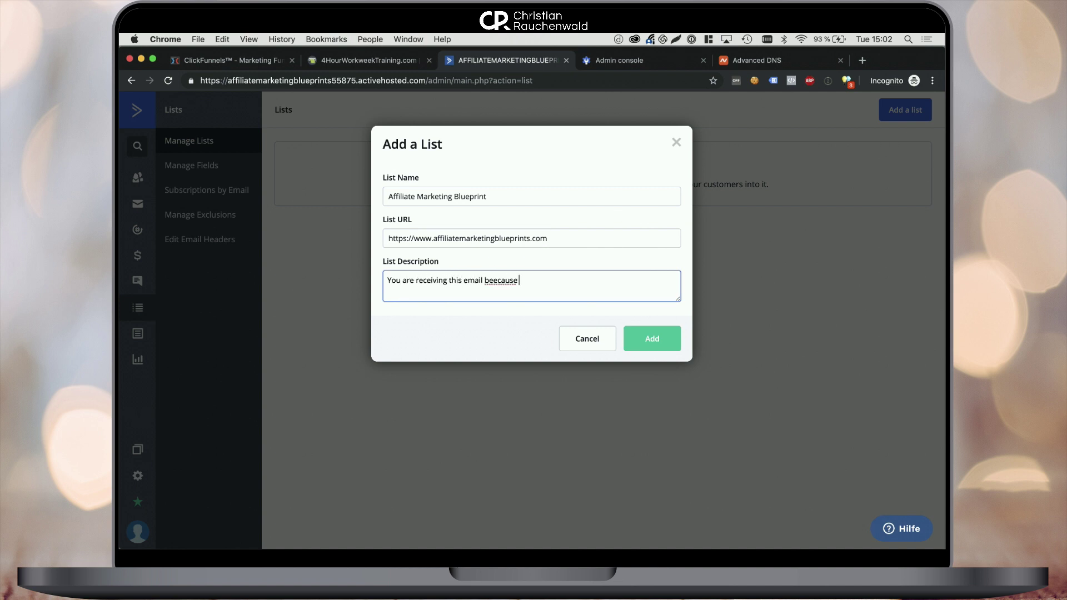
key("BackSpace")
key("BackSpace")
key("BackSpace")
key("BackSpace")
key("BackSpace")
key("BackSpace")
key("BackSpace")
type("cause you signed up")
type(" for my FREE")
type(" \"4-Hour Workweek Tr")
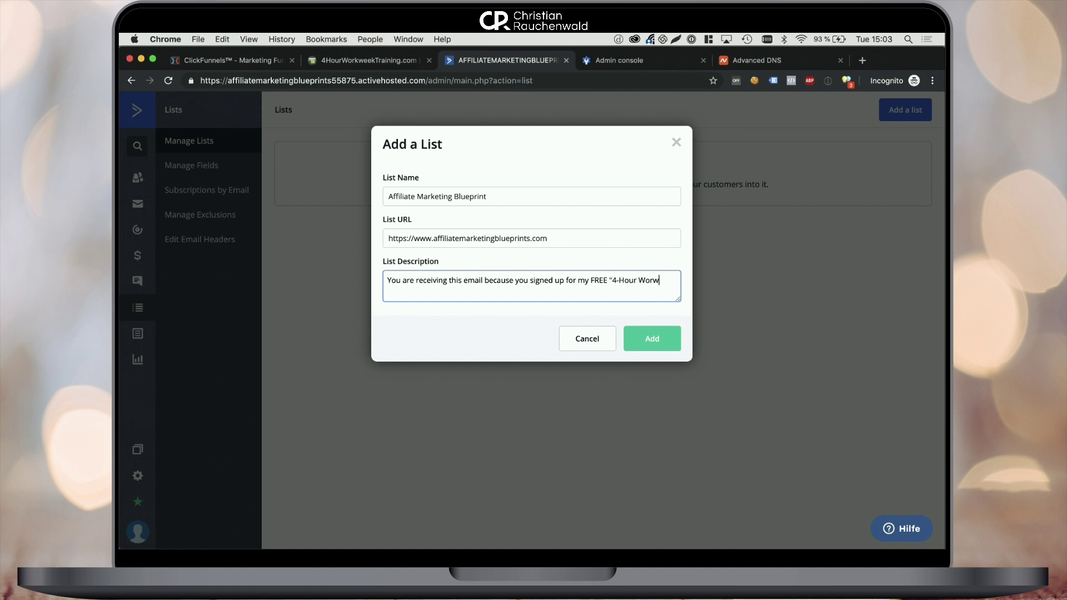
type("aining")
left_click(652, 338)
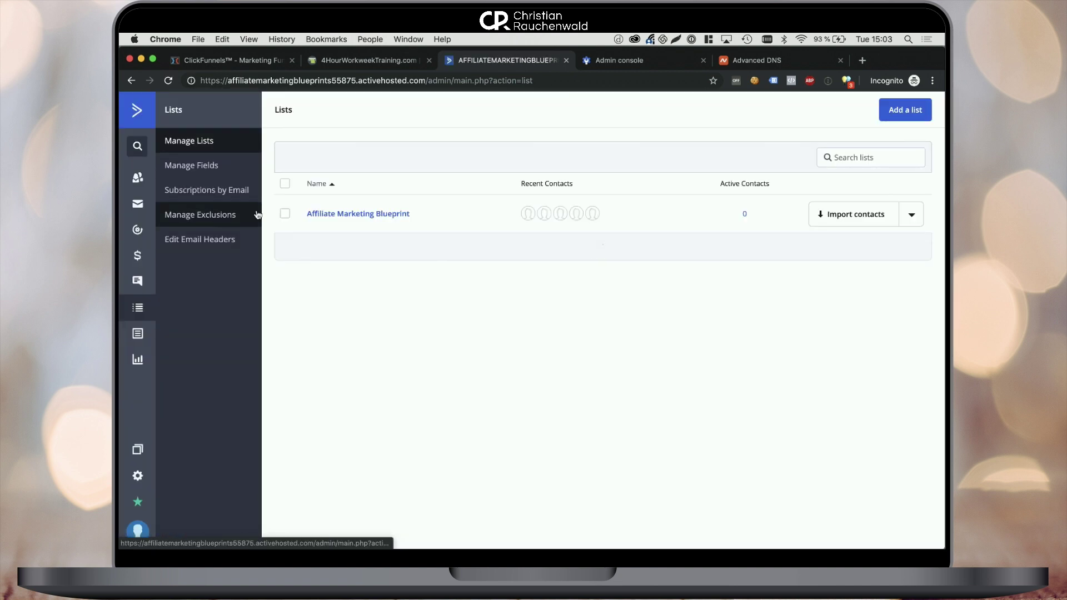
Create an automation from scratch with the 'Subscribes to a list' trigger
left_click(136, 233)
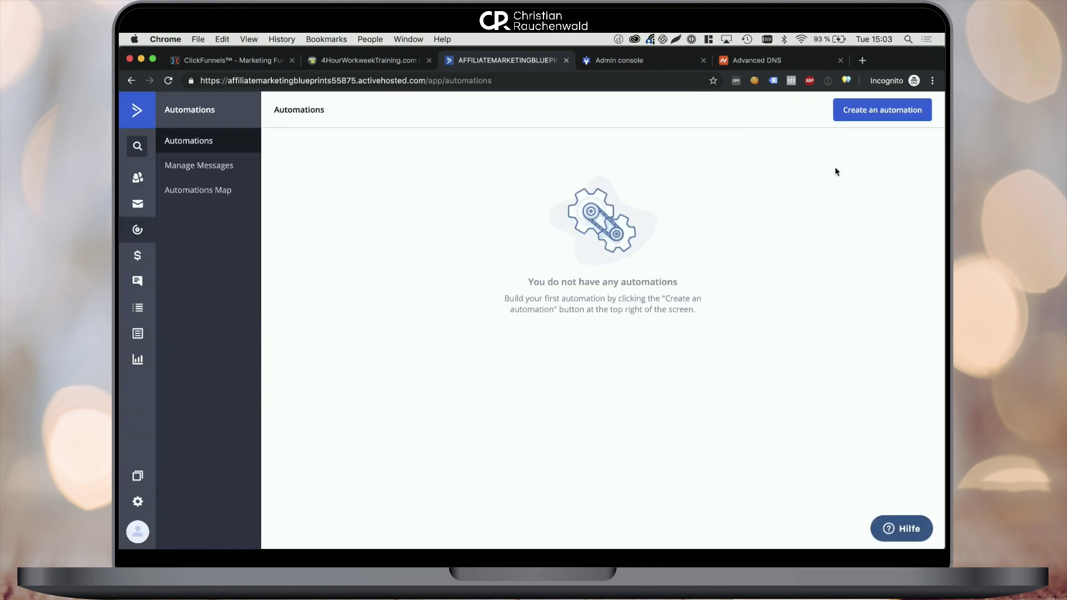
left_click(874, 111)
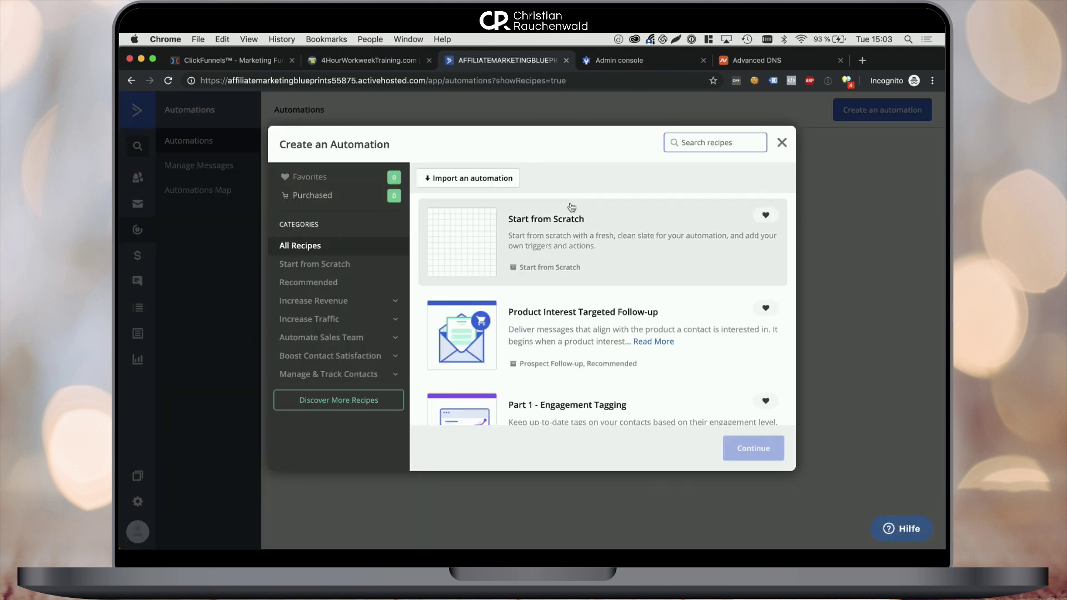
left_click(753, 448)
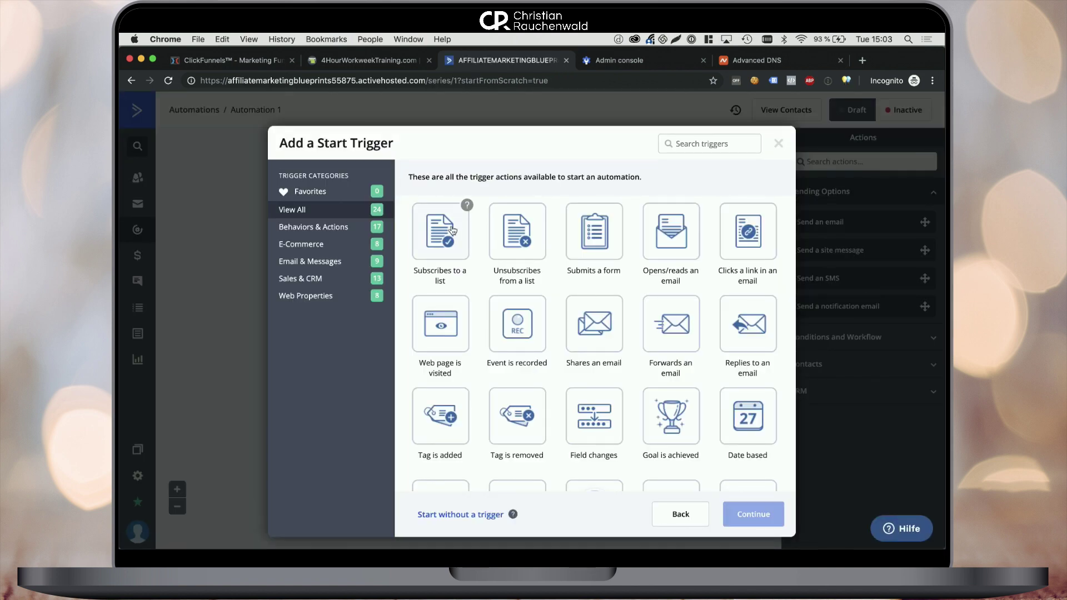
left_click(443, 231)
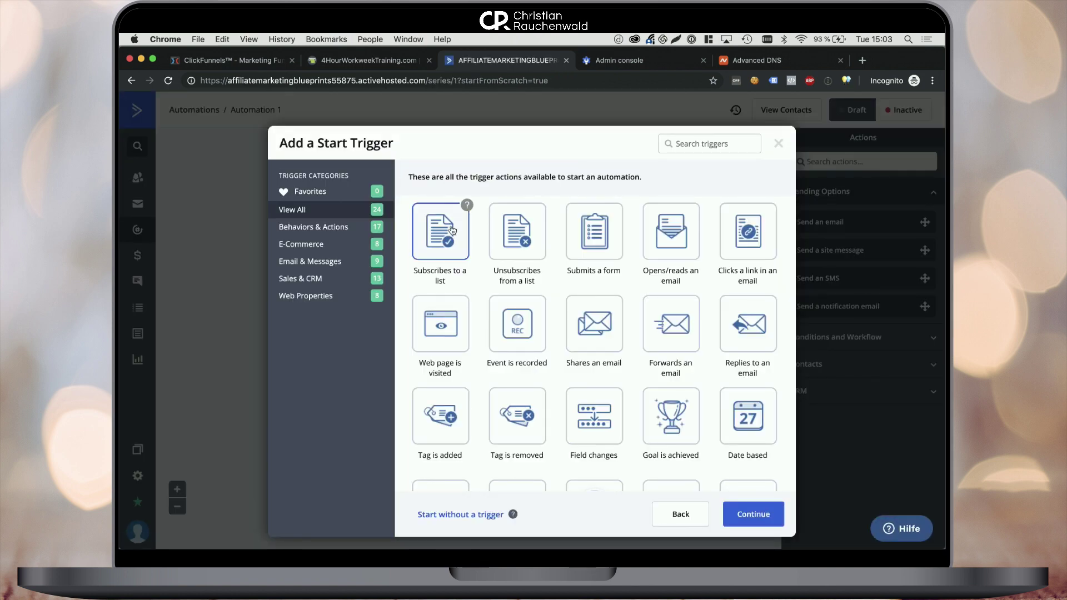
left_click(736, 515)
Set the trigger list to Affiliate Marketing Blueprint, add the start, and add a Send an email action
left_click(372, 191)
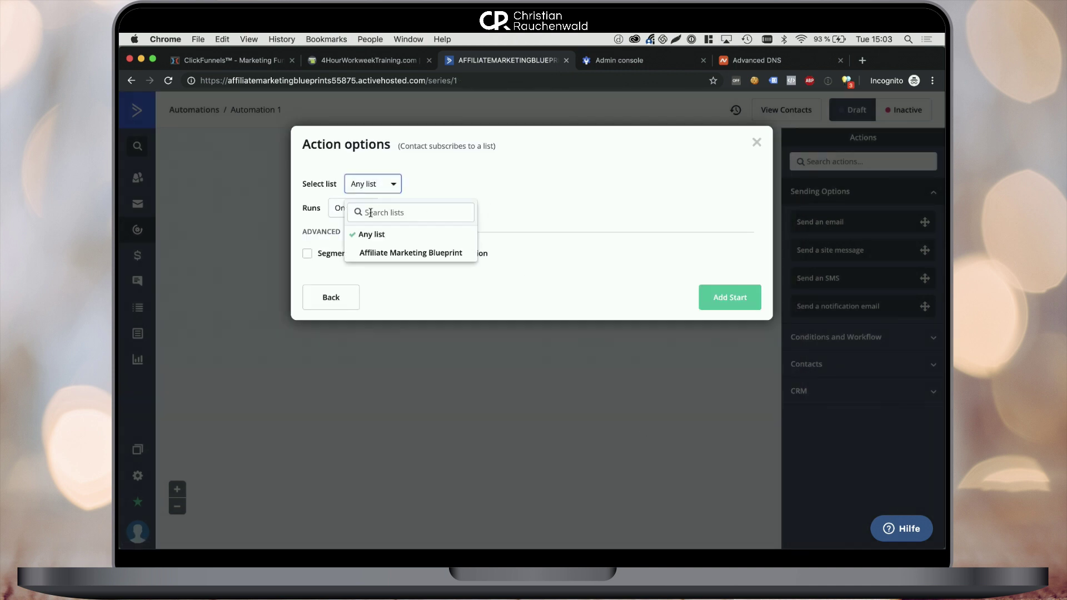
left_click(371, 251)
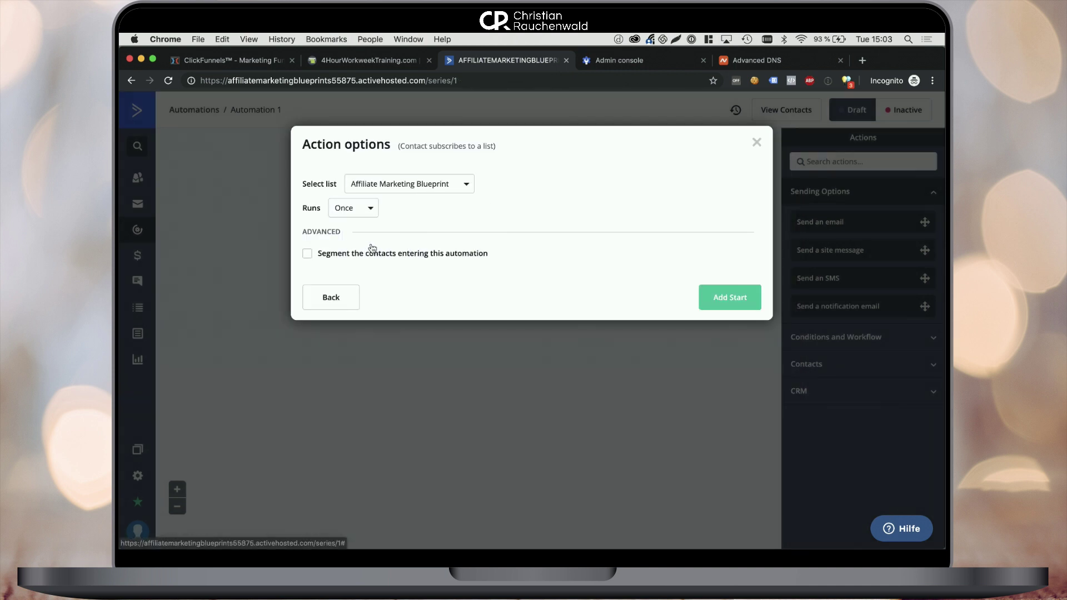
left_click(723, 295)
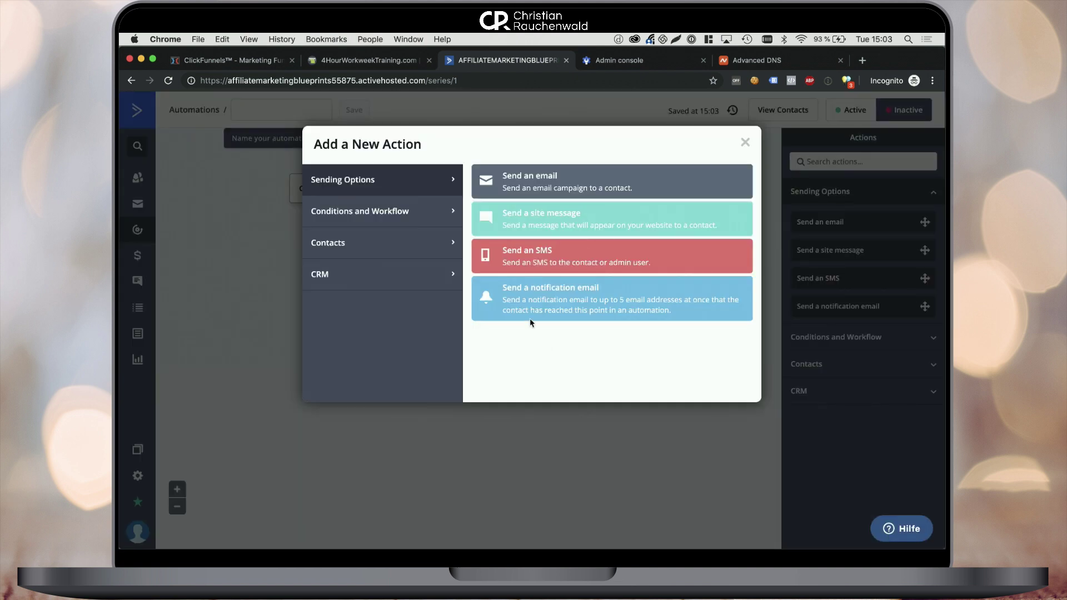
left_click(524, 189)
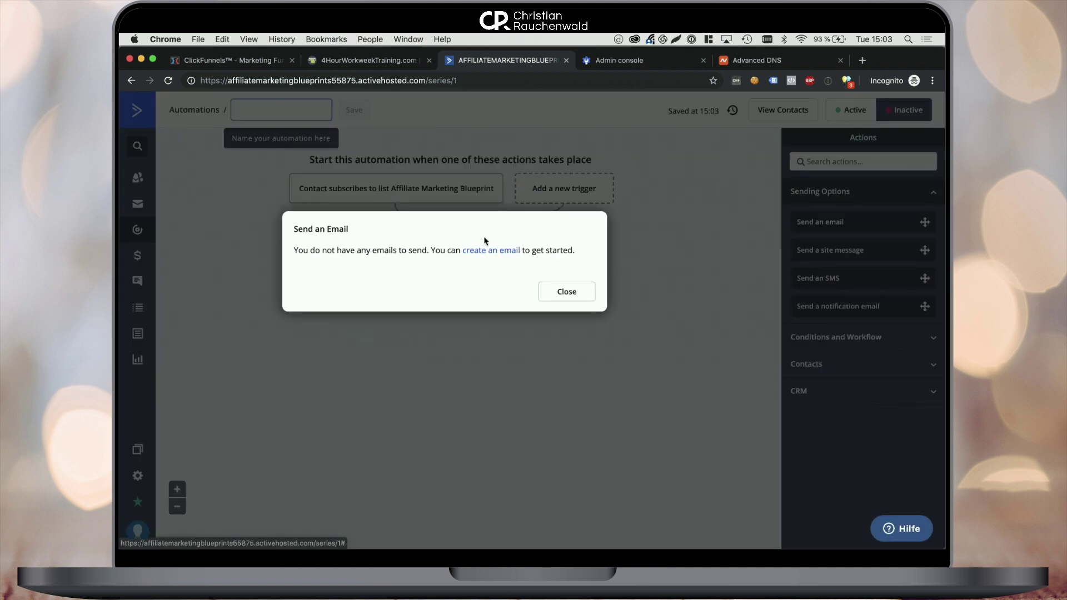
left_click(259, 65)
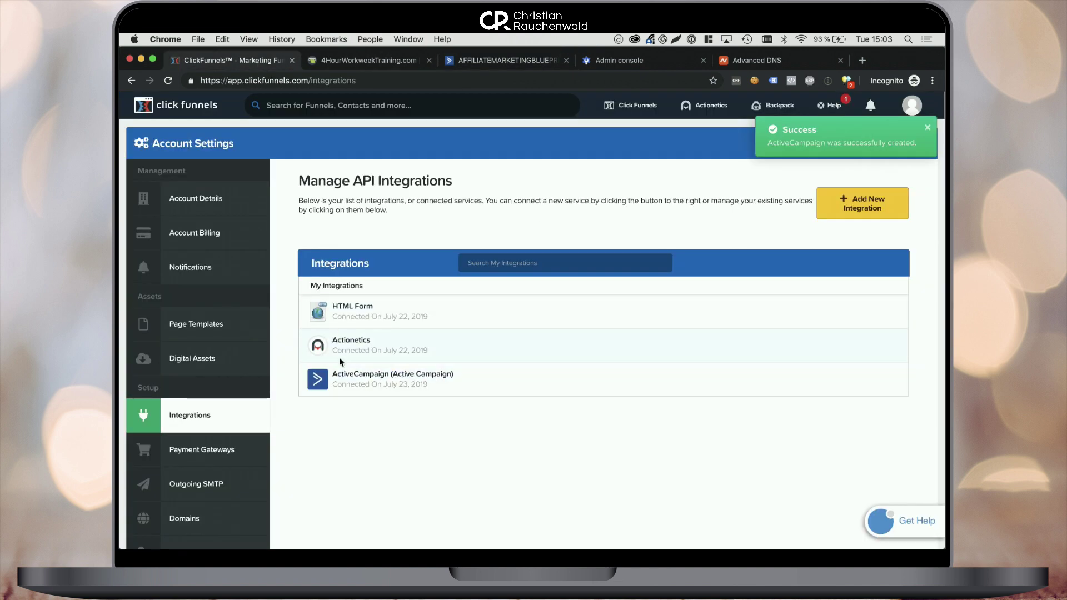
left_click(484, 62)
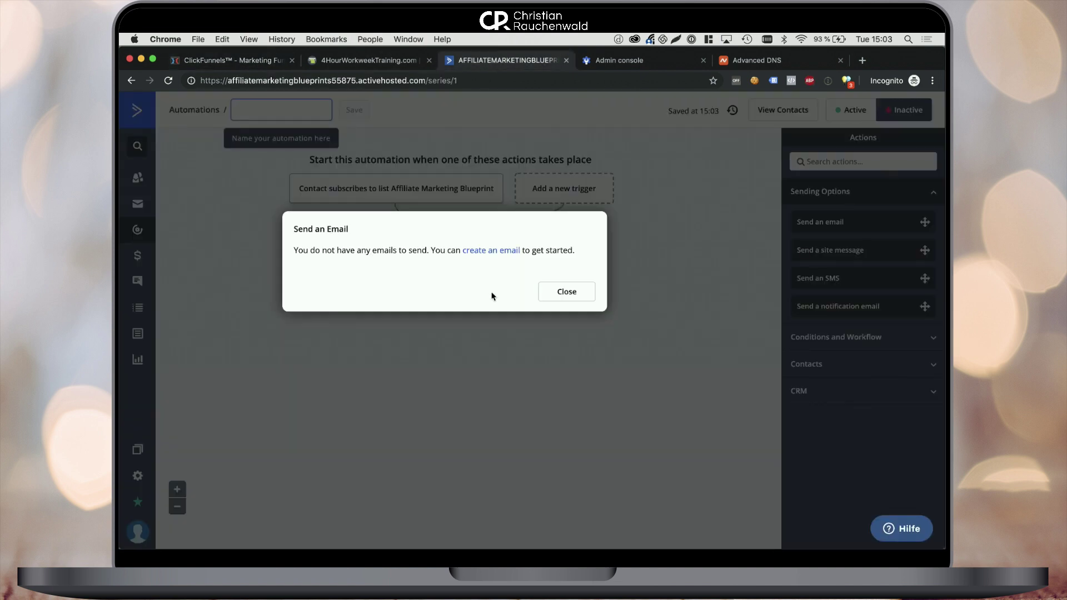